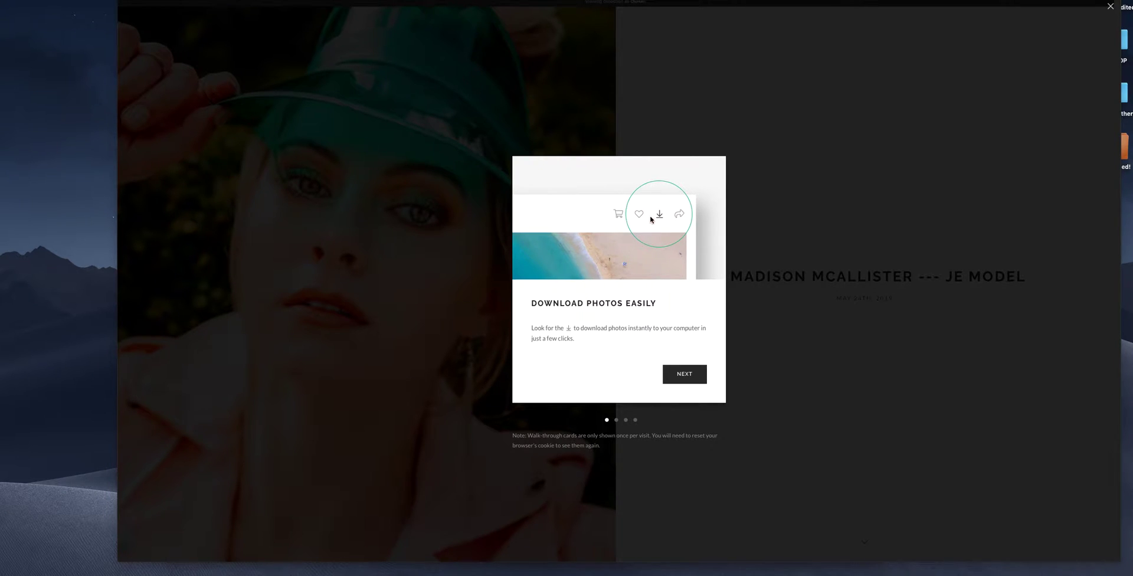
- Advance past the favorites, buying-online and sharing walkthrough cards into the gallery cover
click(685, 373)
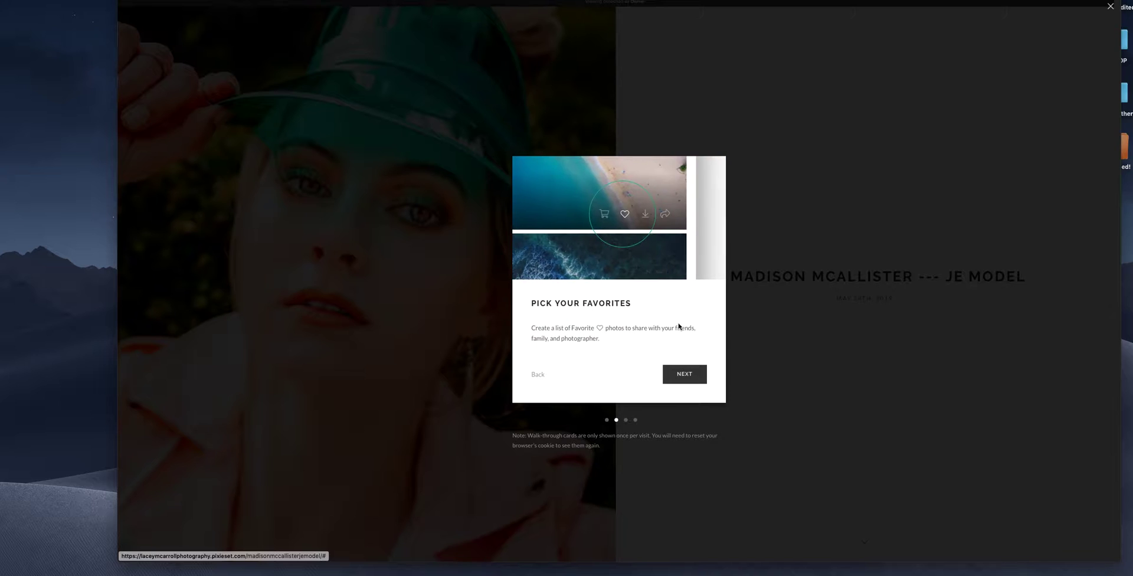
click(683, 377)
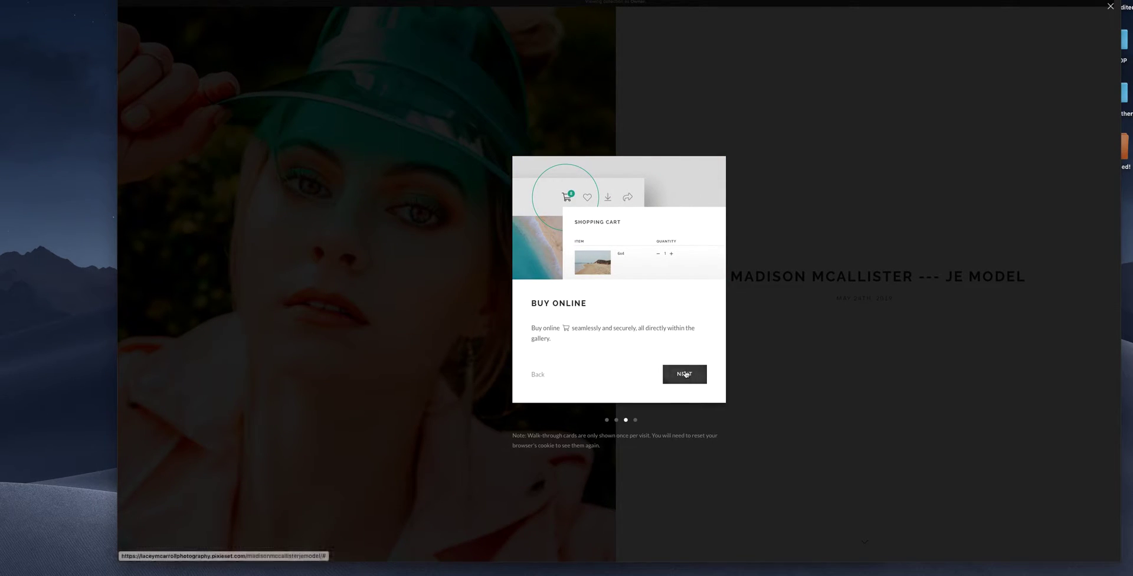
click(684, 374)
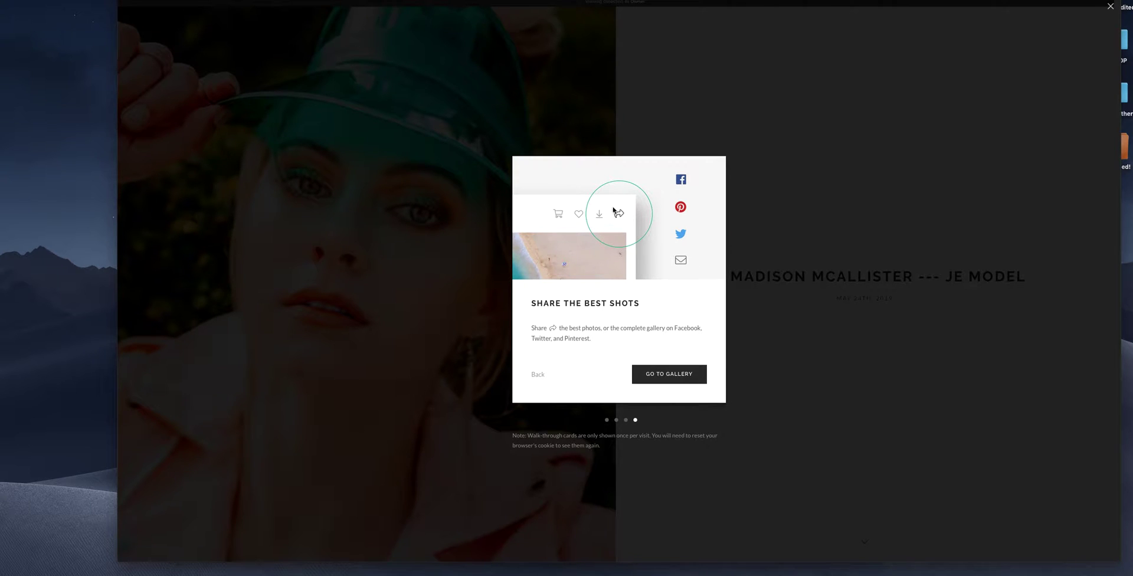
click(676, 375)
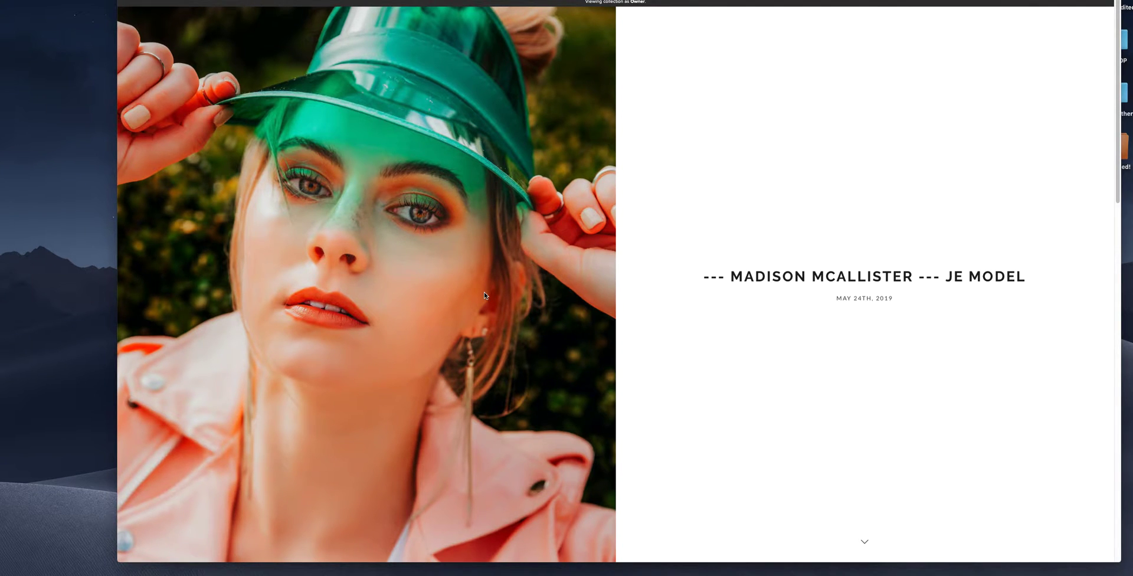
scroll(479, 284, down, 2)
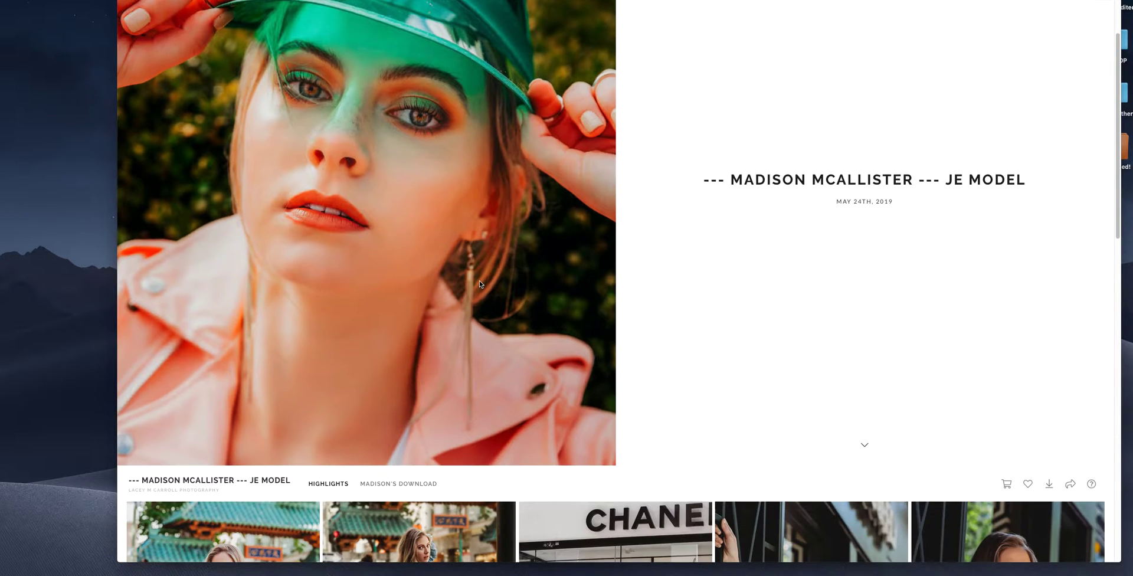
scroll(479, 284, down, 2)
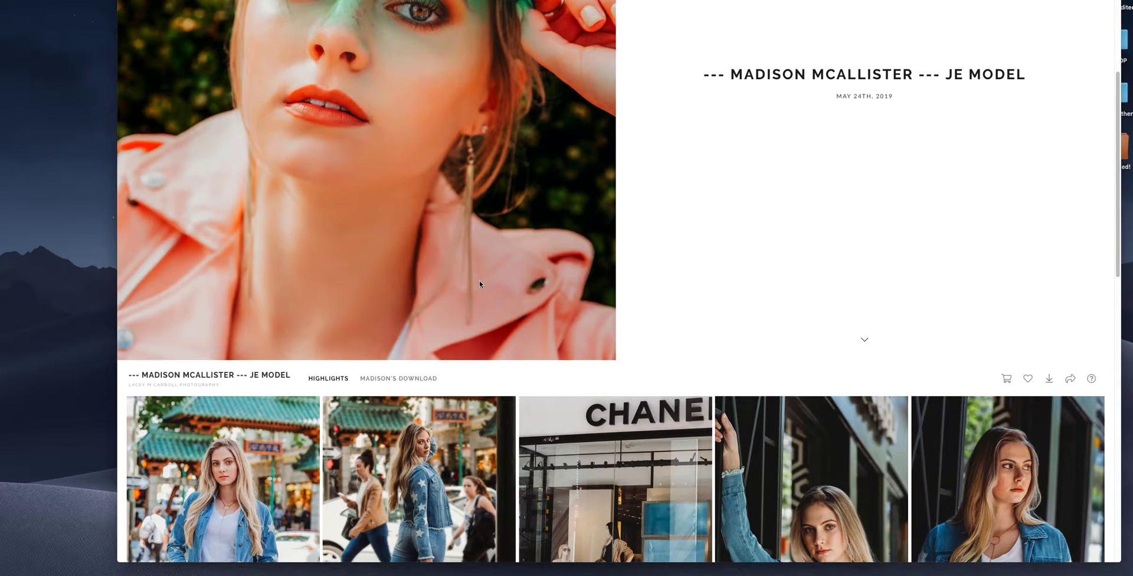
scroll(479, 283, down, 2)
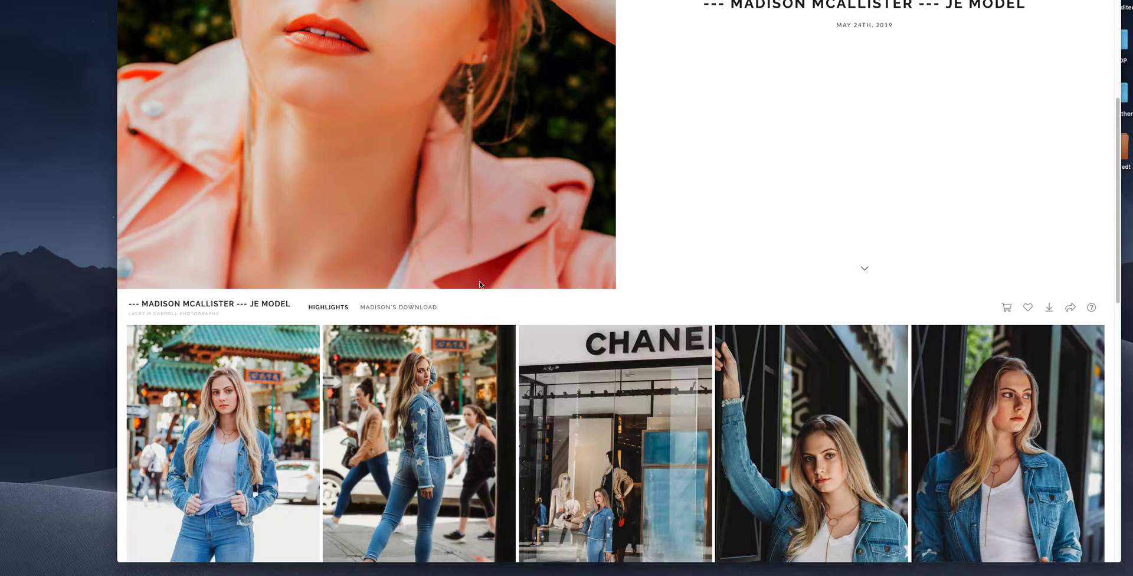
scroll(479, 283, down, 5)
scroll(479, 284, down, 10)
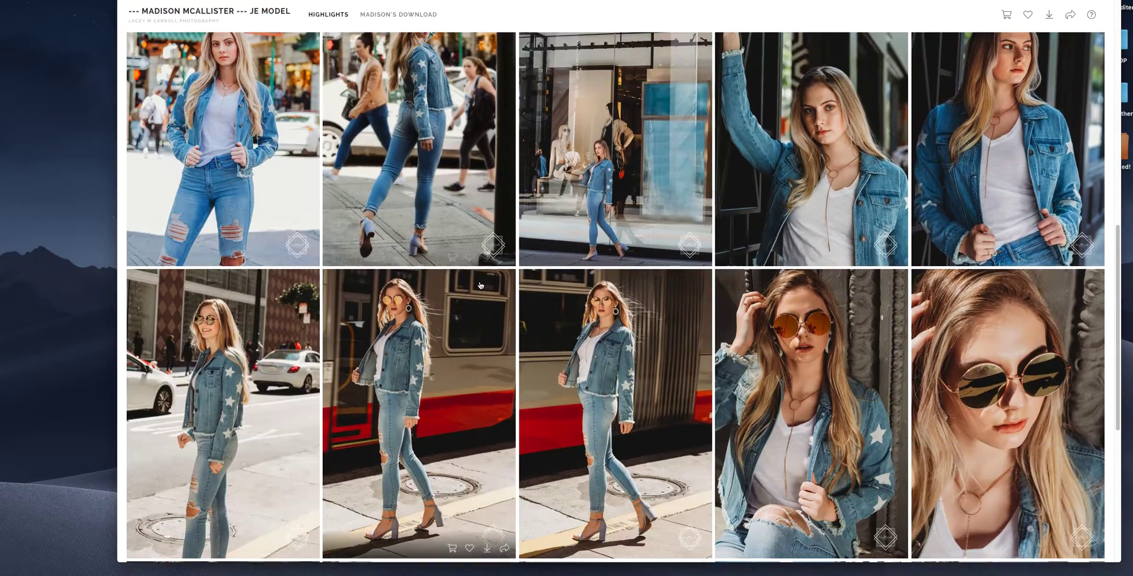
scroll(485, 290, down, 15)
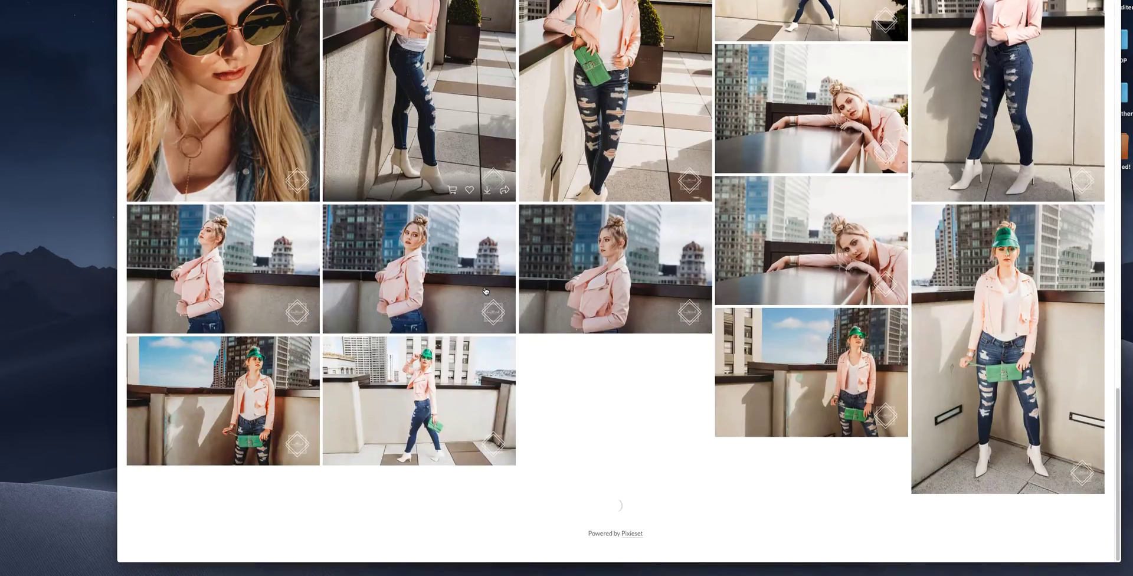
scroll(485, 290, down, 8)
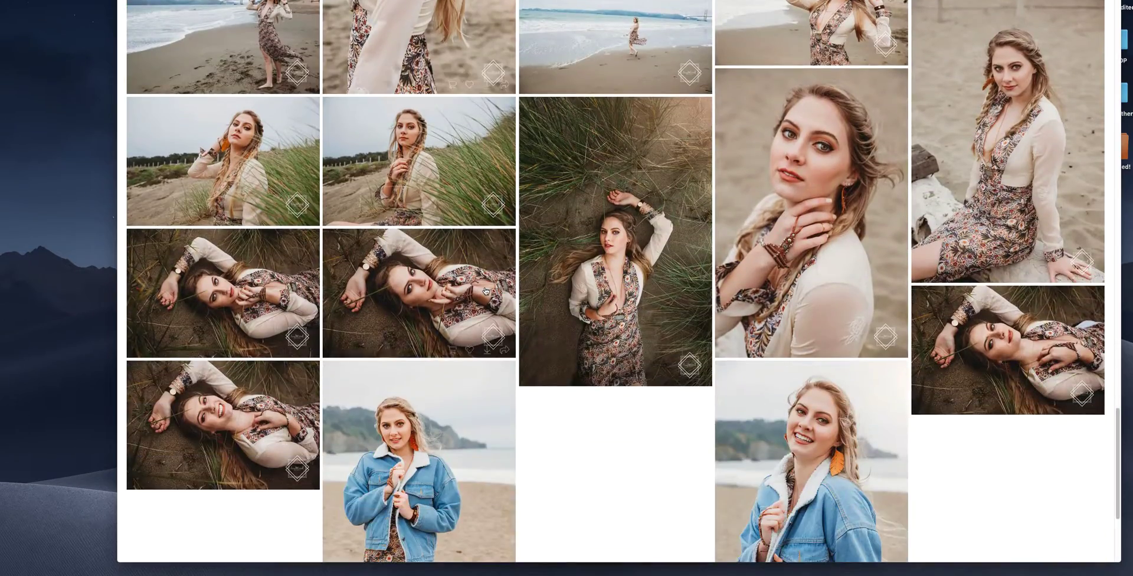
scroll(498, 312, up, 13)
scroll(498, 313, up, 20)
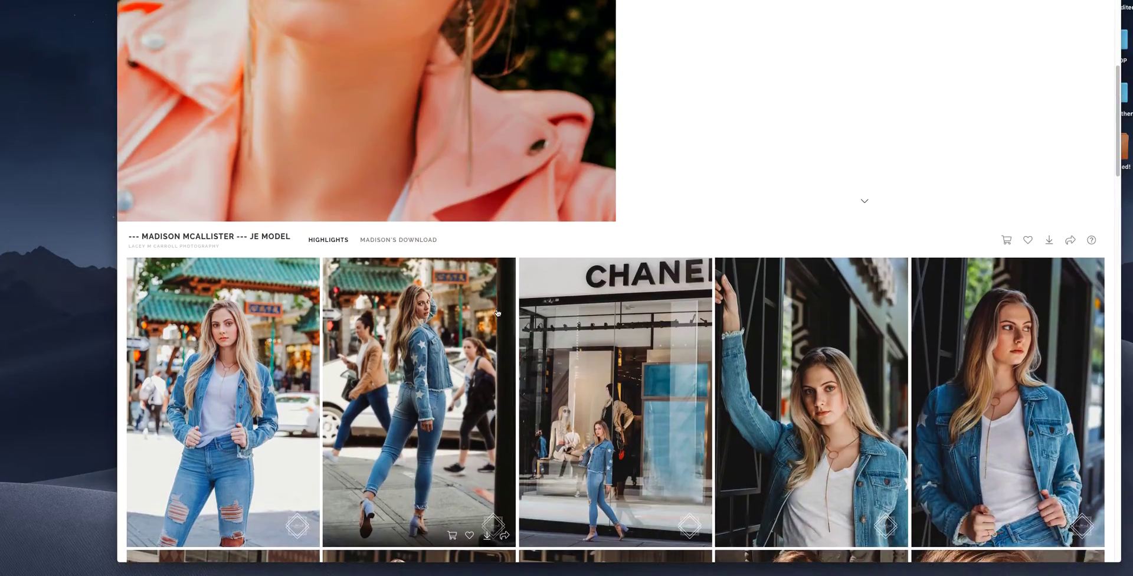
scroll(497, 313, down, 3)
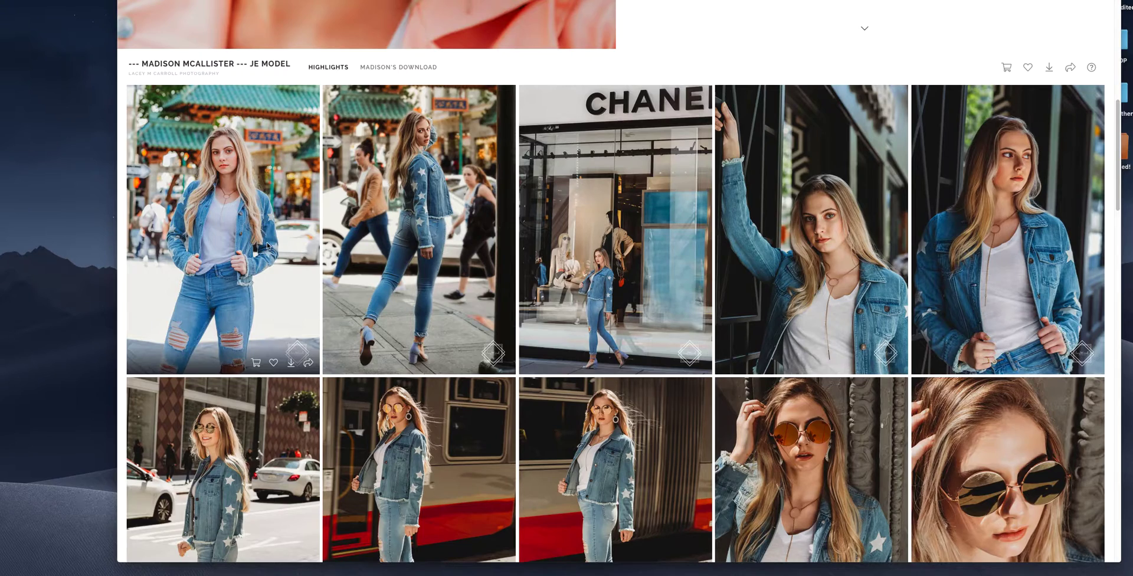
click(267, 243)
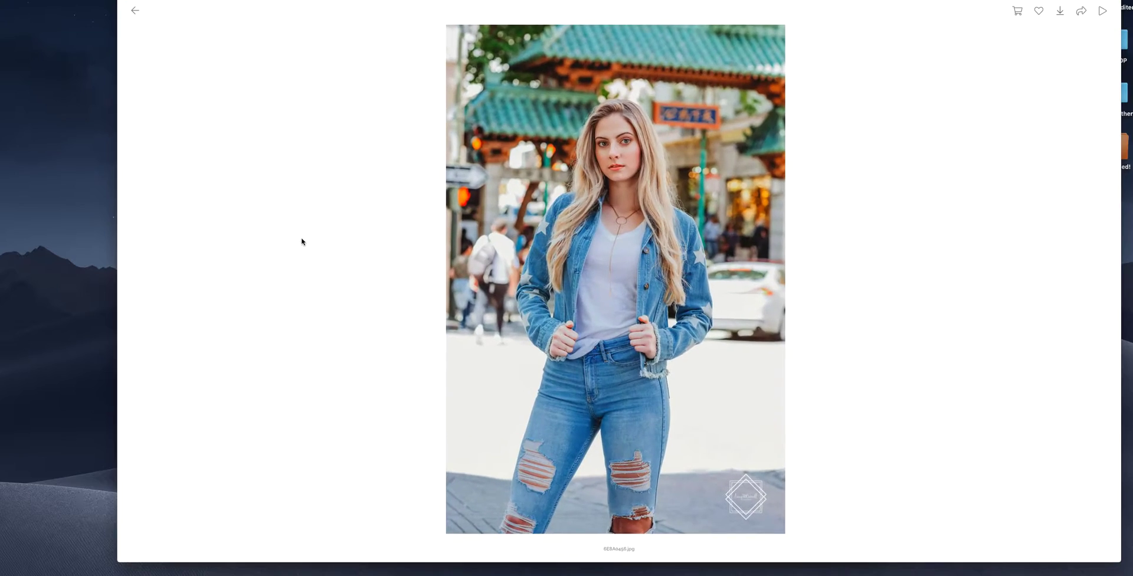
- Return to the grid and open the denim-jacket doorway photo full-size
click(135, 10)
click(205, 178)
key(Right)
key(Right)
key(Right)
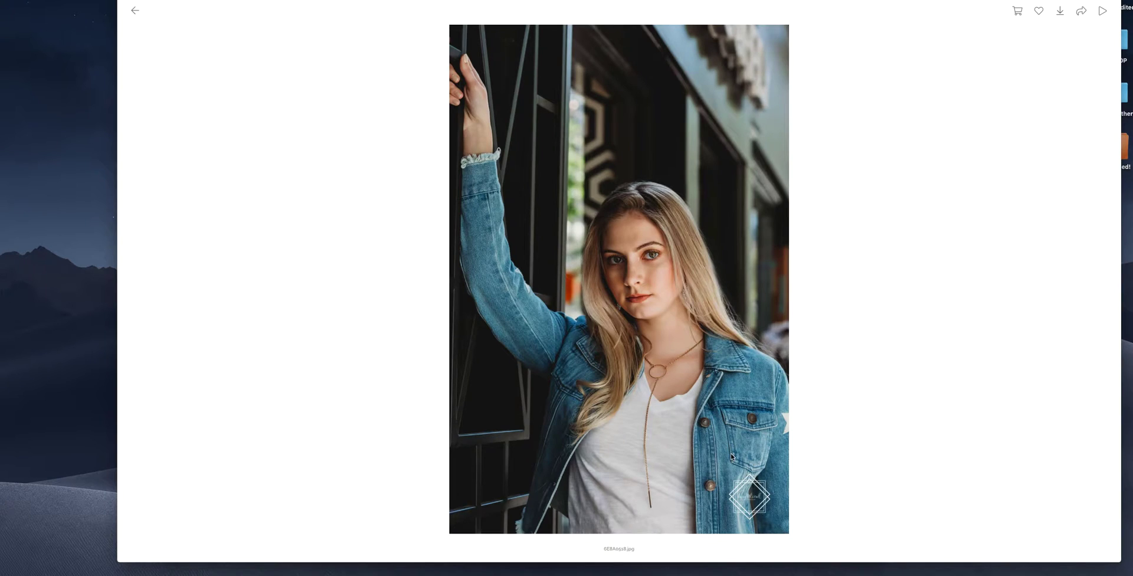
- Heart the photo and sign in to Favorites with your email address
click(1038, 11)
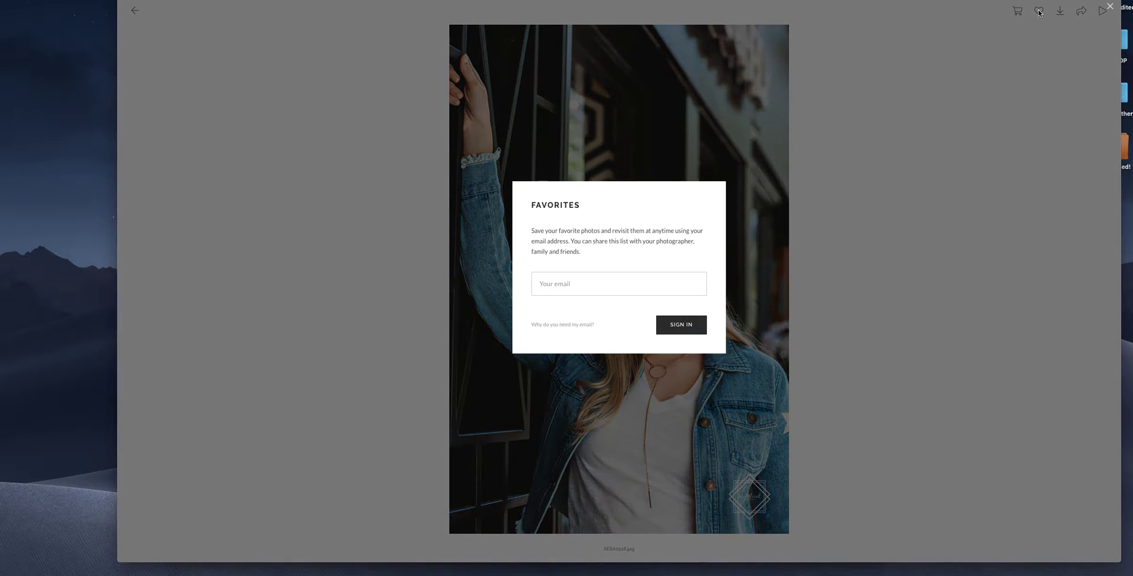
click(604, 283)
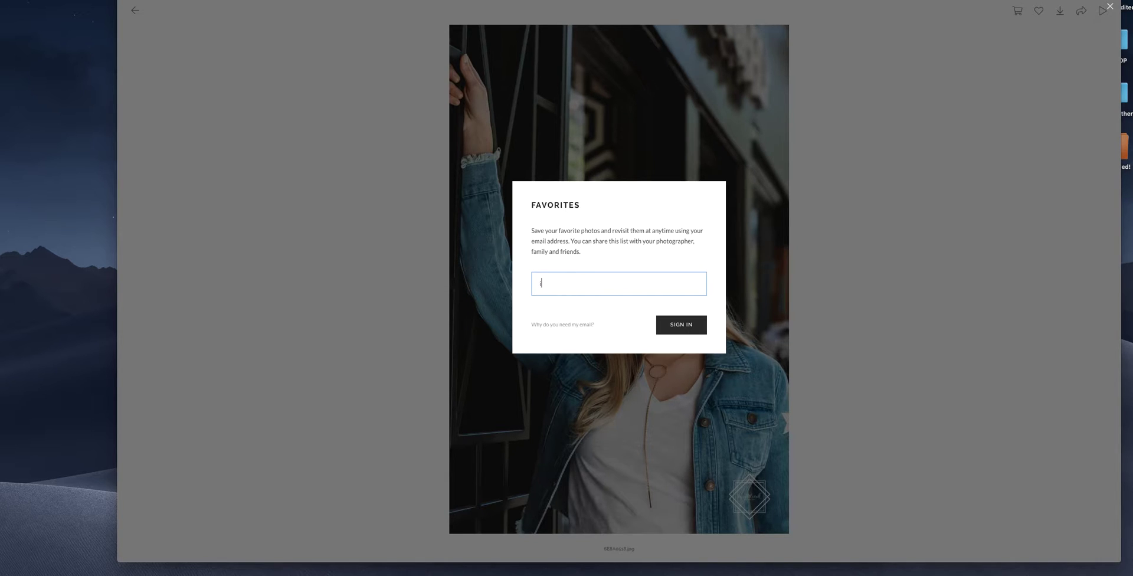
click(684, 324)
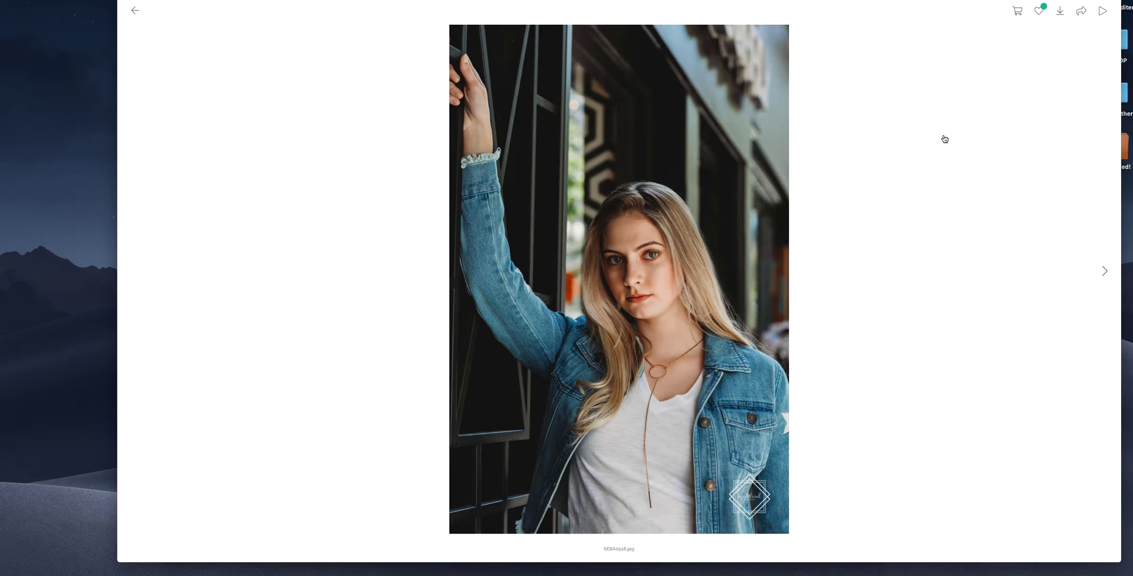
- In the lightbox, favorite the two red-bus photos and the sunglasses close-up
key(Right)
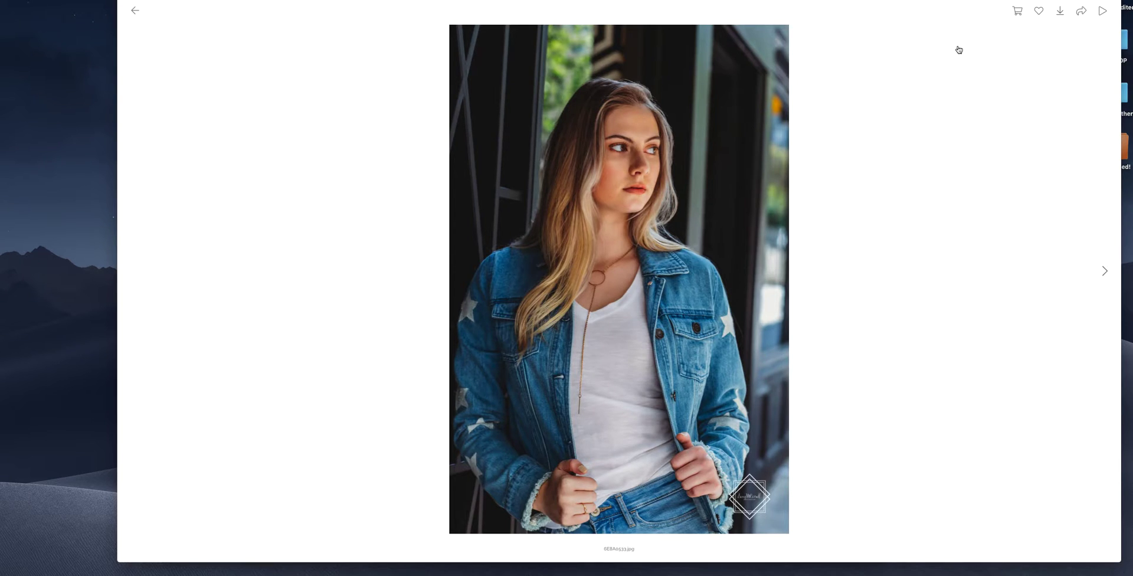
key(Right)
key(Right)
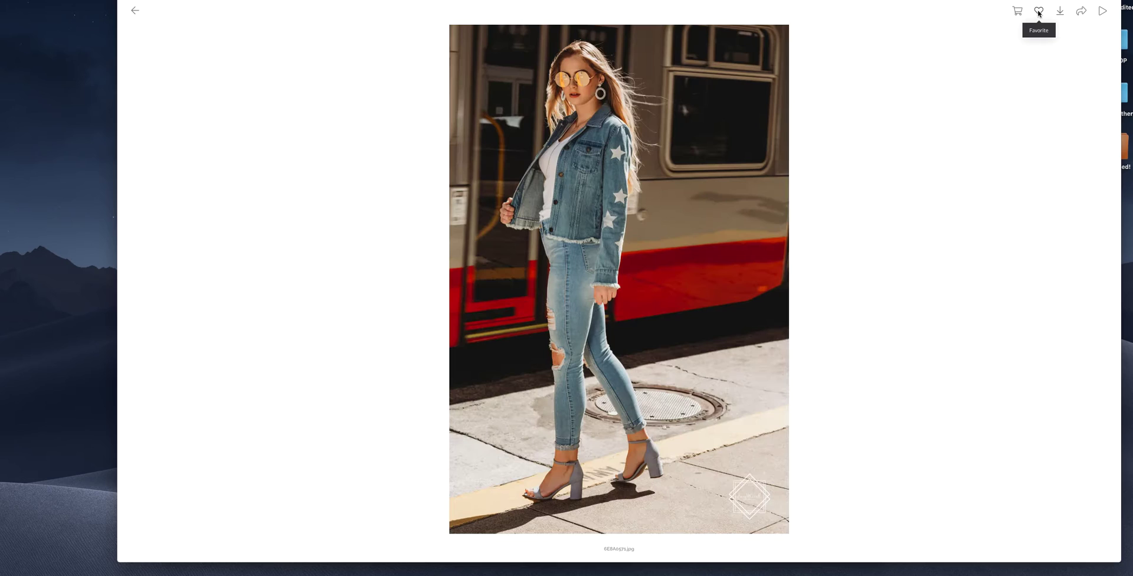
click(1039, 11)
click(1038, 11)
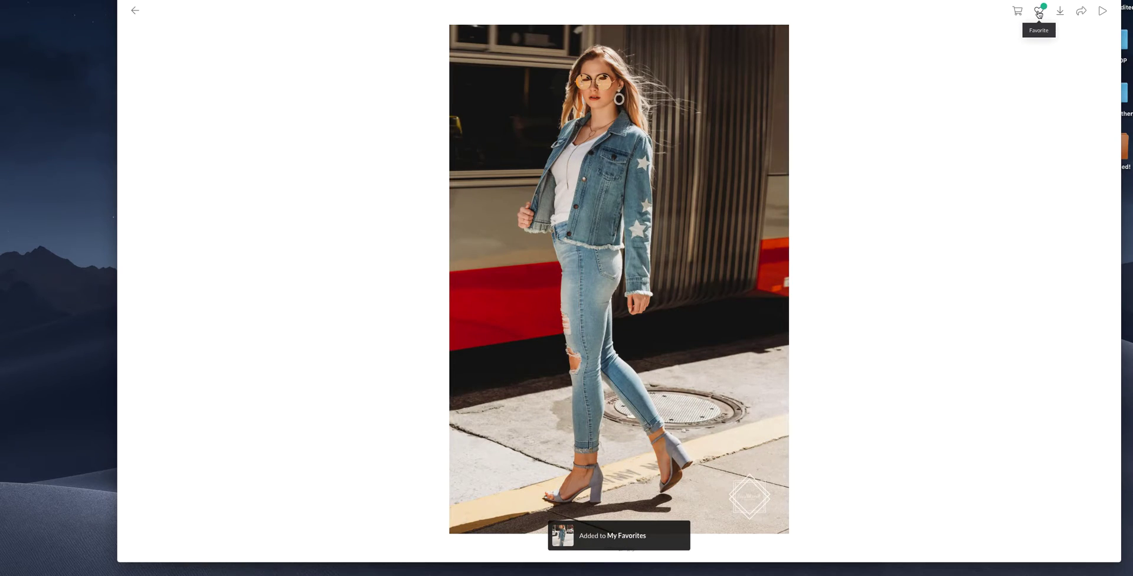
key(Right)
click(1038, 11)
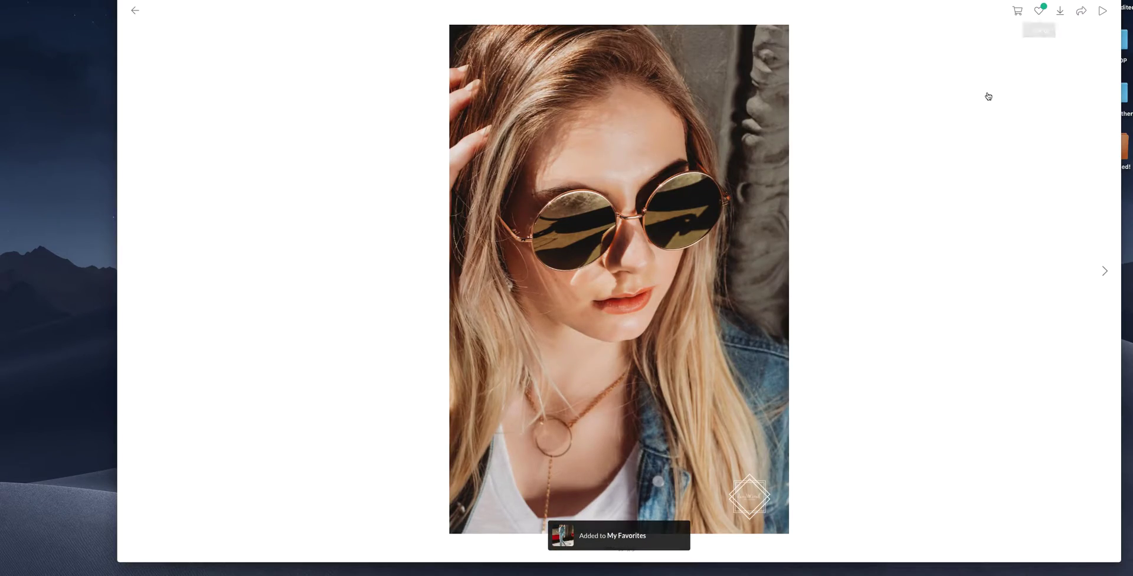
key(Escape)
- From the grid, favorite the sunglasses portrait, a beach photo and the green-visor portrait, then view Favorites
scroll(876, 266, down, 15)
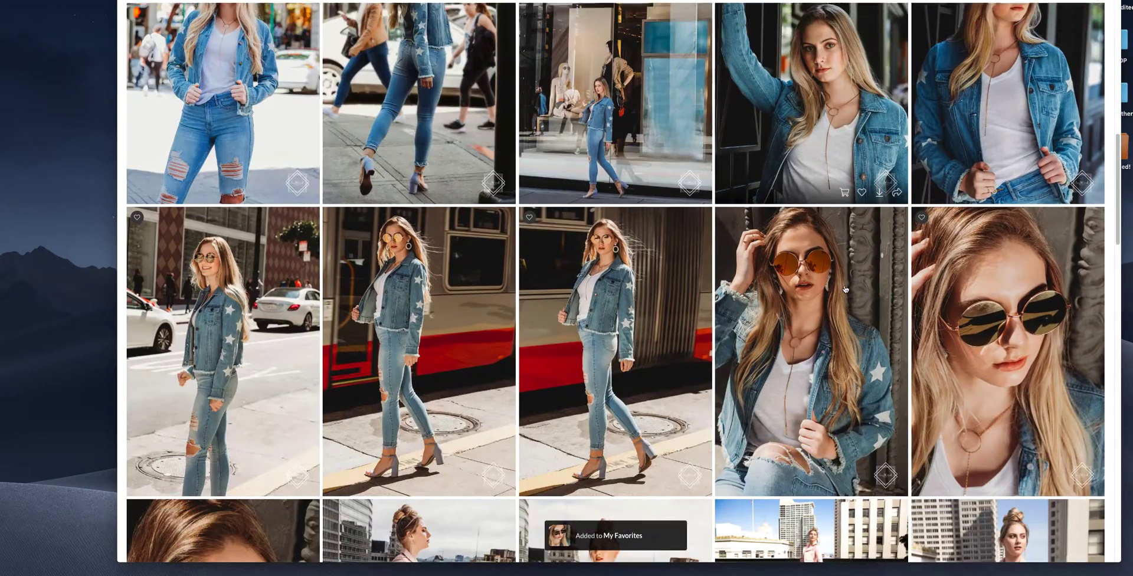
scroll(752, 303, down, 1)
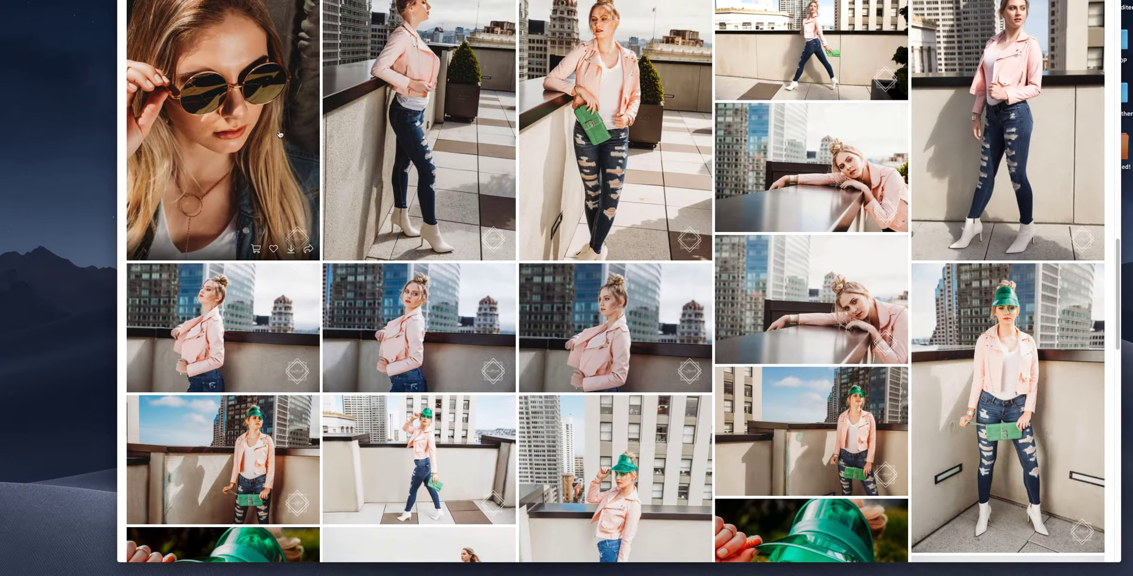
click(274, 250)
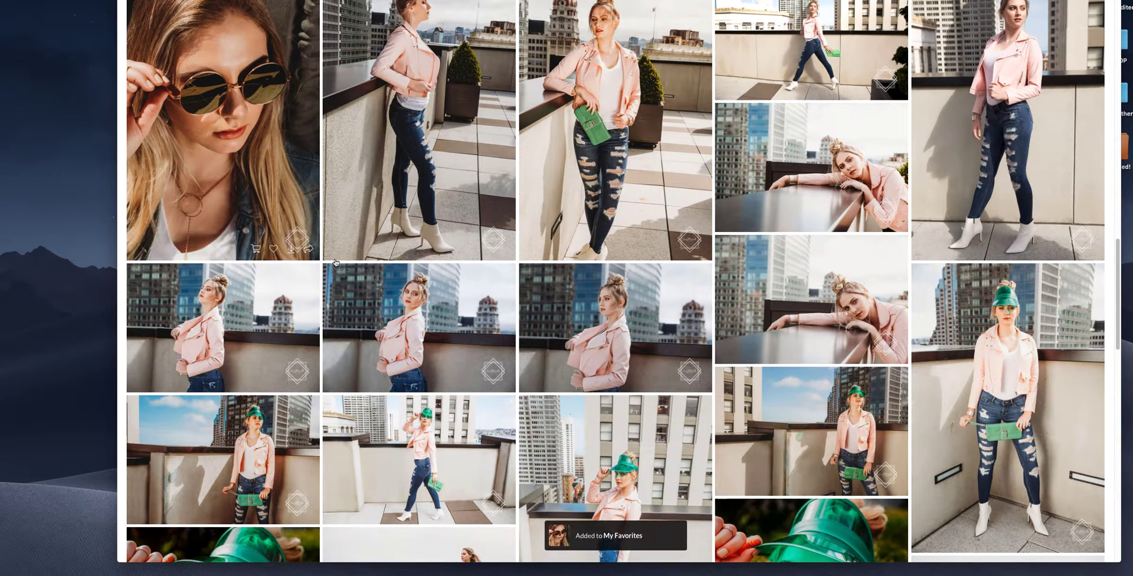
scroll(459, 247, down, 6)
click(469, 264)
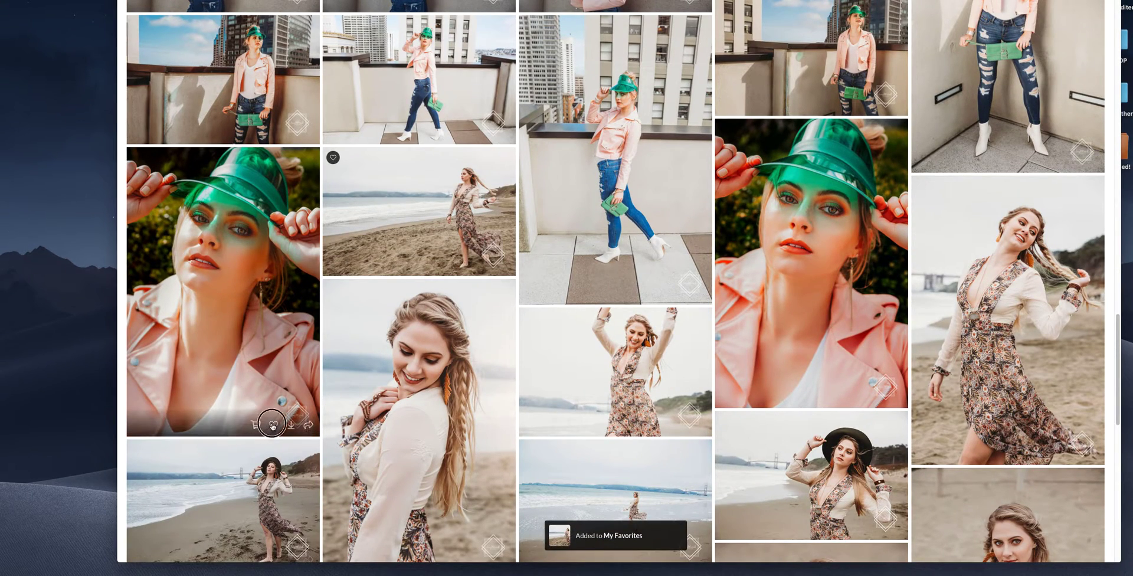
click(273, 425)
scroll(348, 437, up, 1)
scroll(348, 438, up, 20)
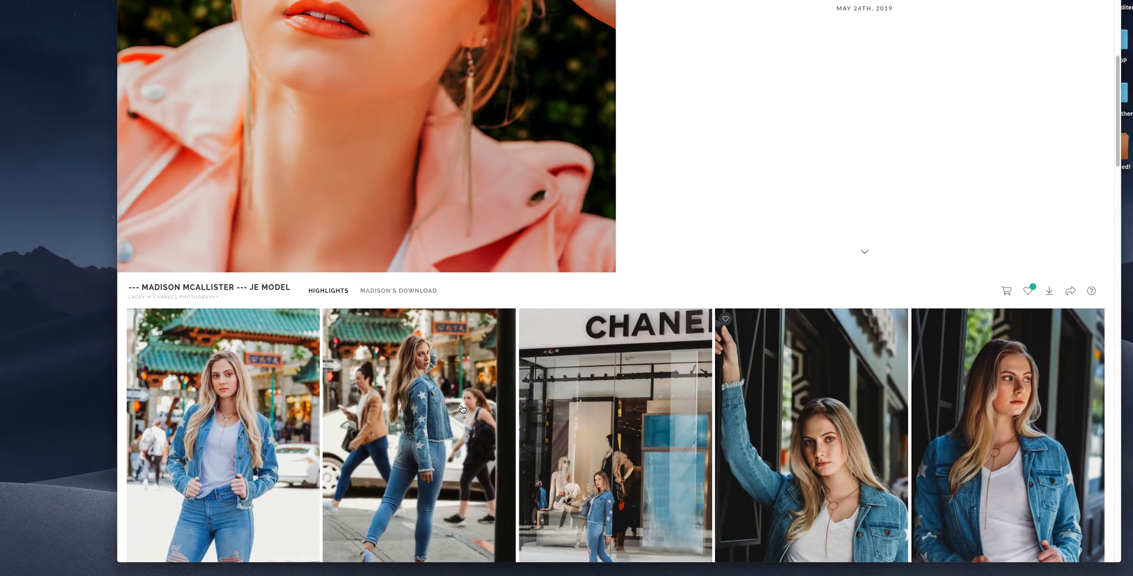
scroll(461, 411, down, 4)
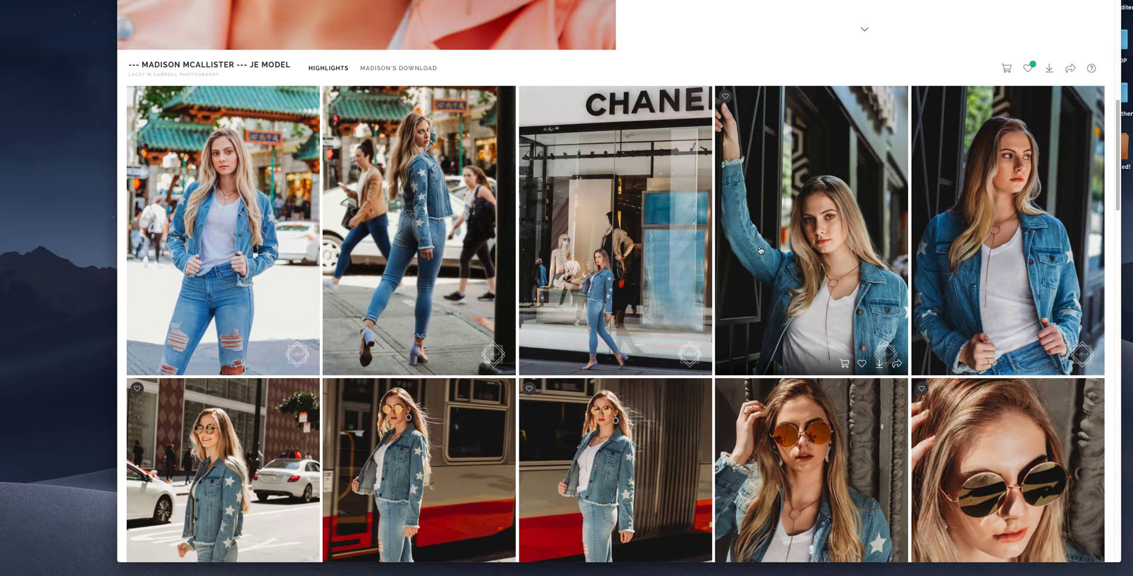
click(1027, 68)
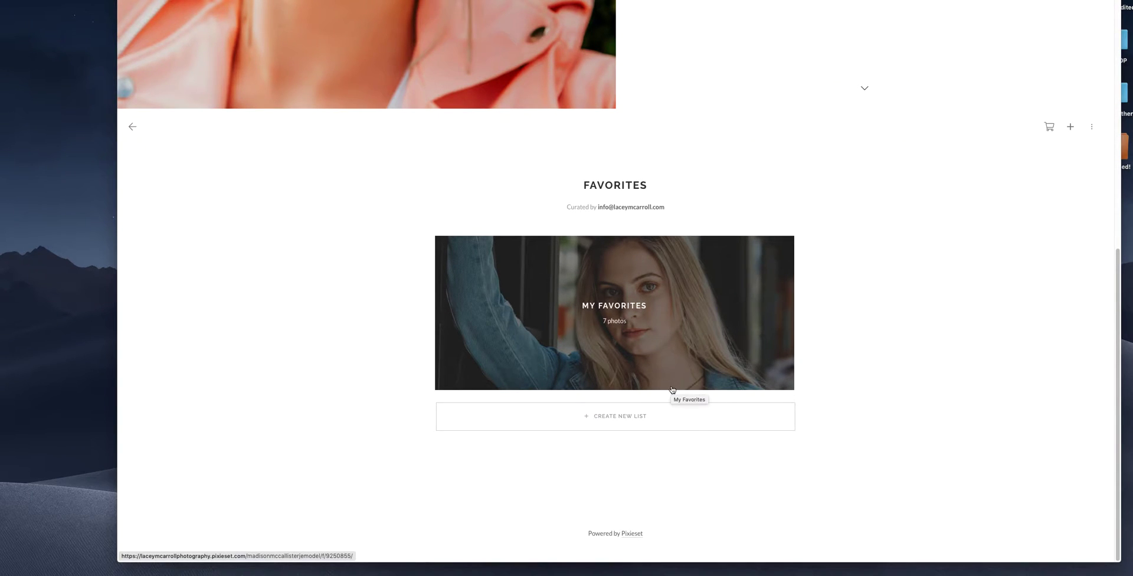
- Create new favorites lists named Accordion Album and Metal Prints
click(629, 423)
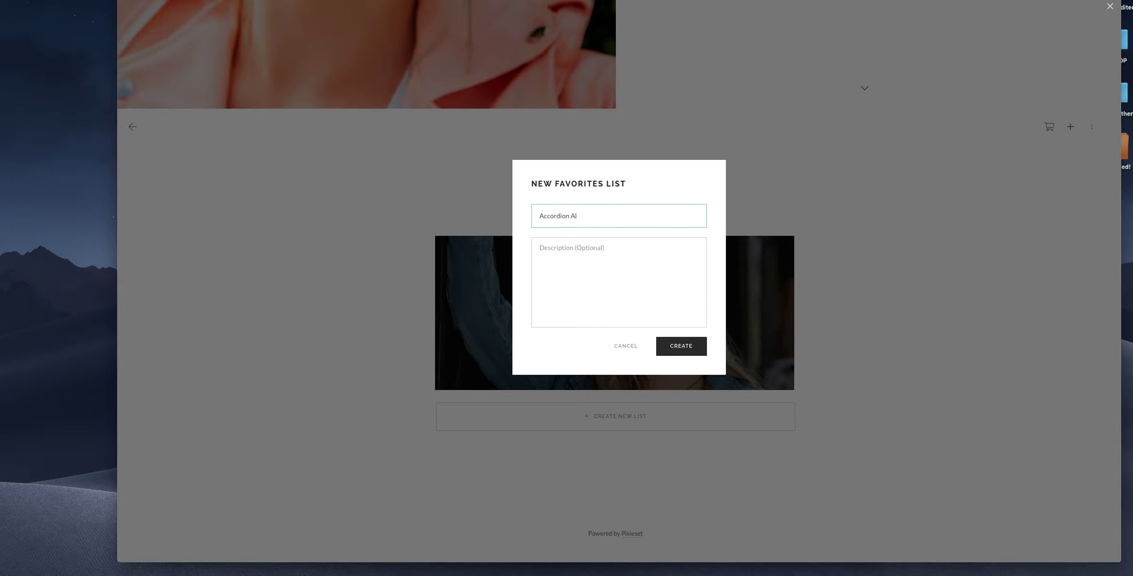
text(Accordion Album)
click(700, 350)
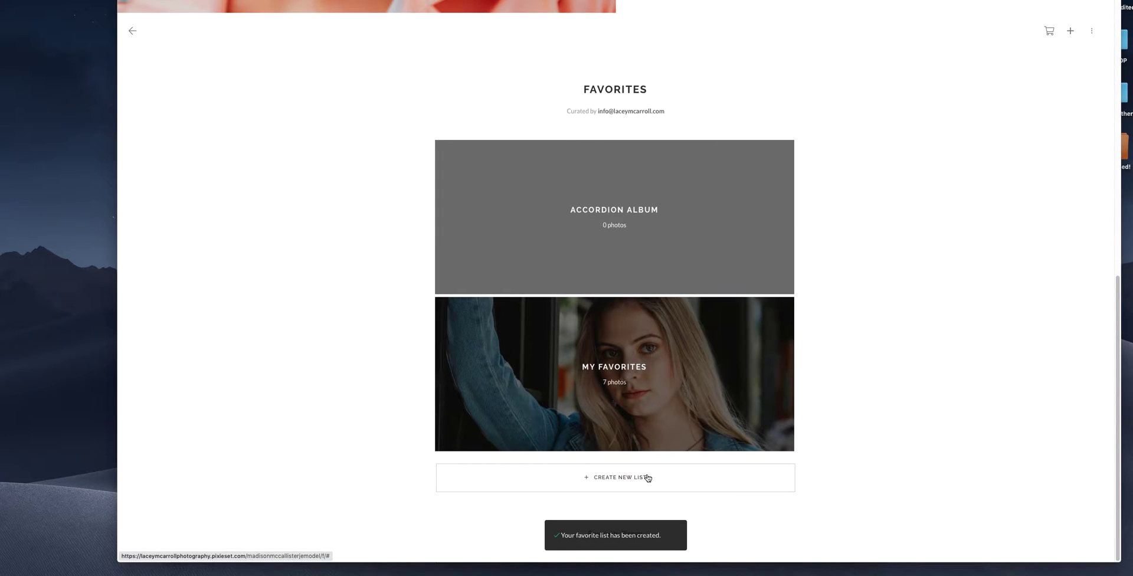
click(645, 476)
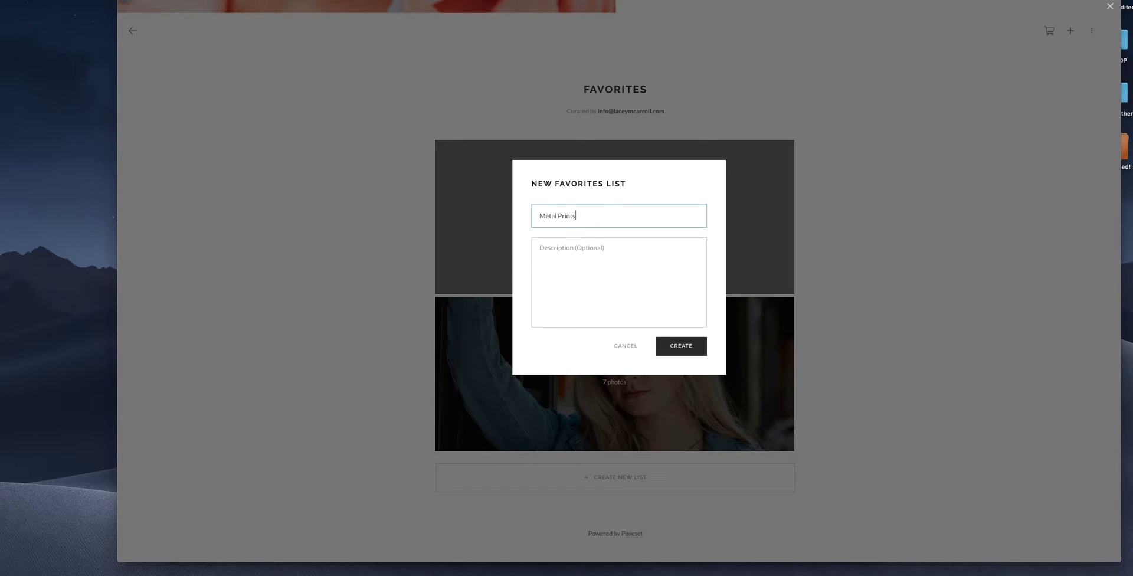
click(703, 349)
scroll(682, 371, down, 5)
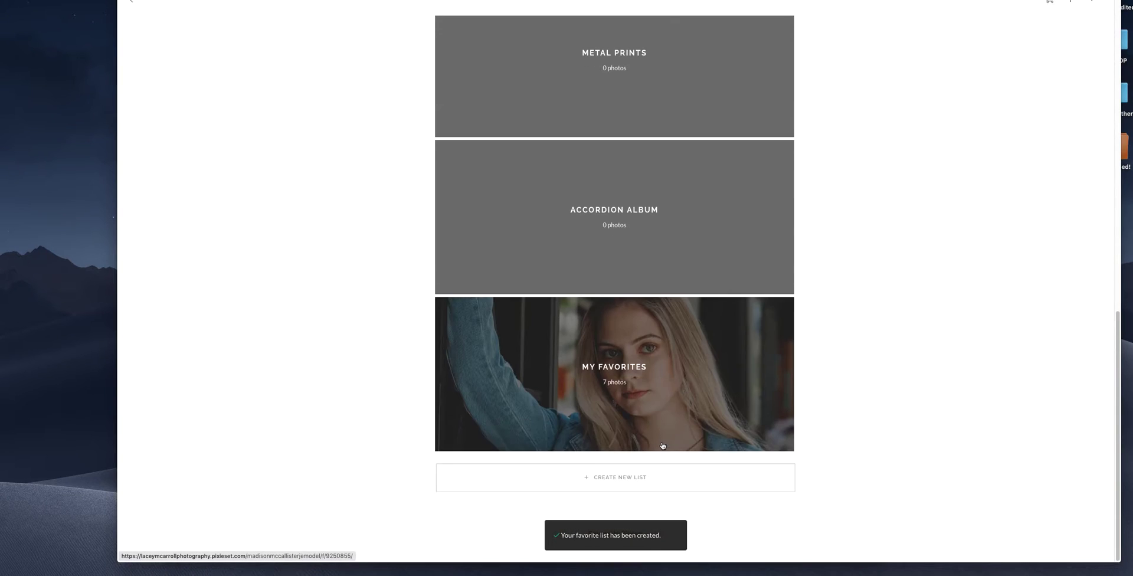
- Create a third list named Mom's Favorites and review all lists
click(638, 480)
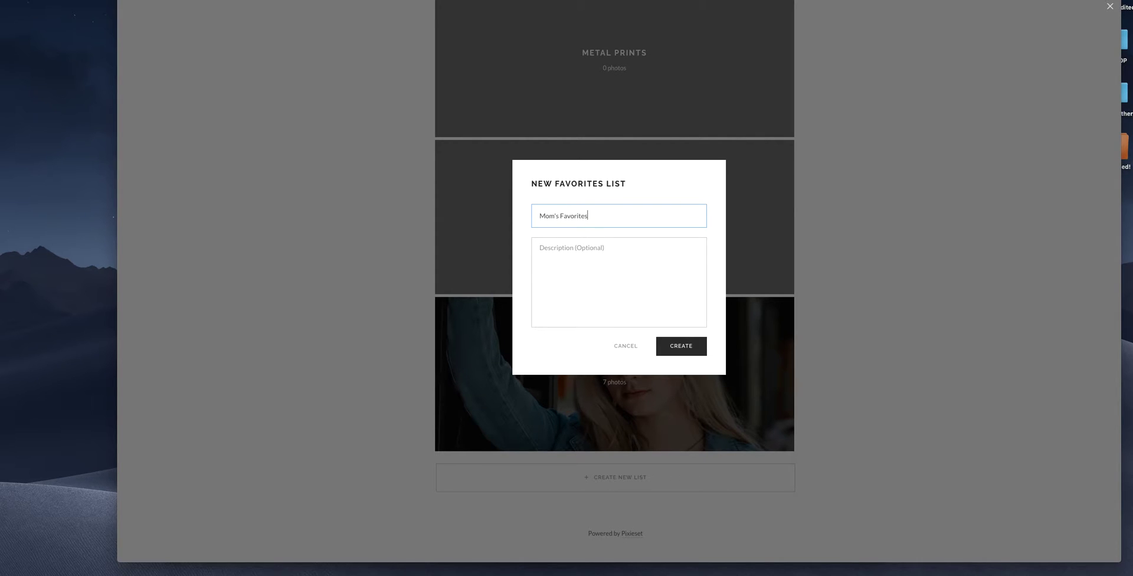
click(688, 349)
scroll(689, 362, down, 2)
scroll(701, 335, up, 3)
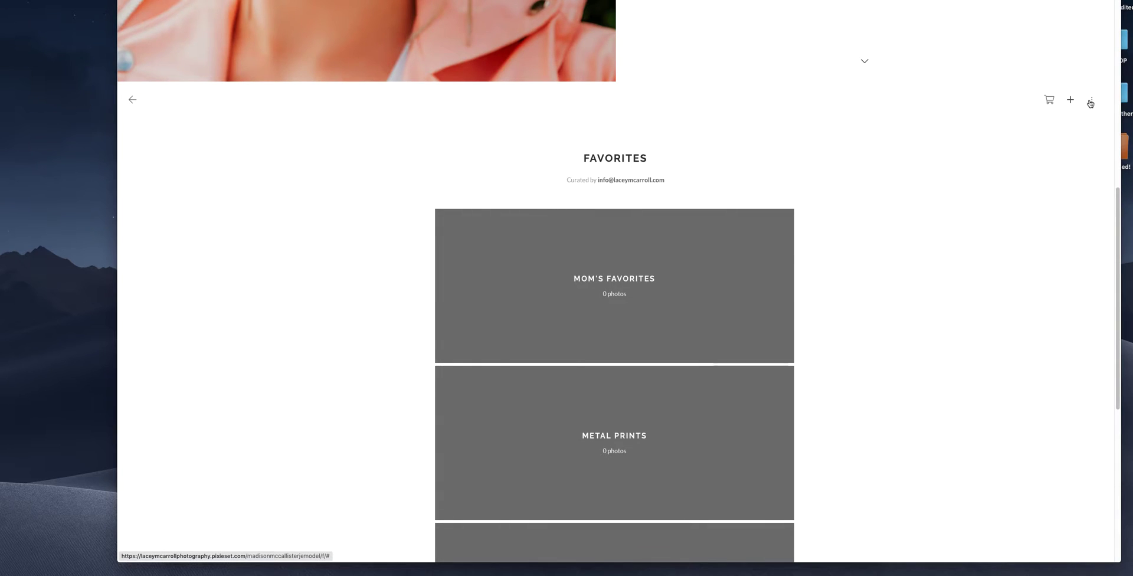
scroll(728, 313, down, 3)
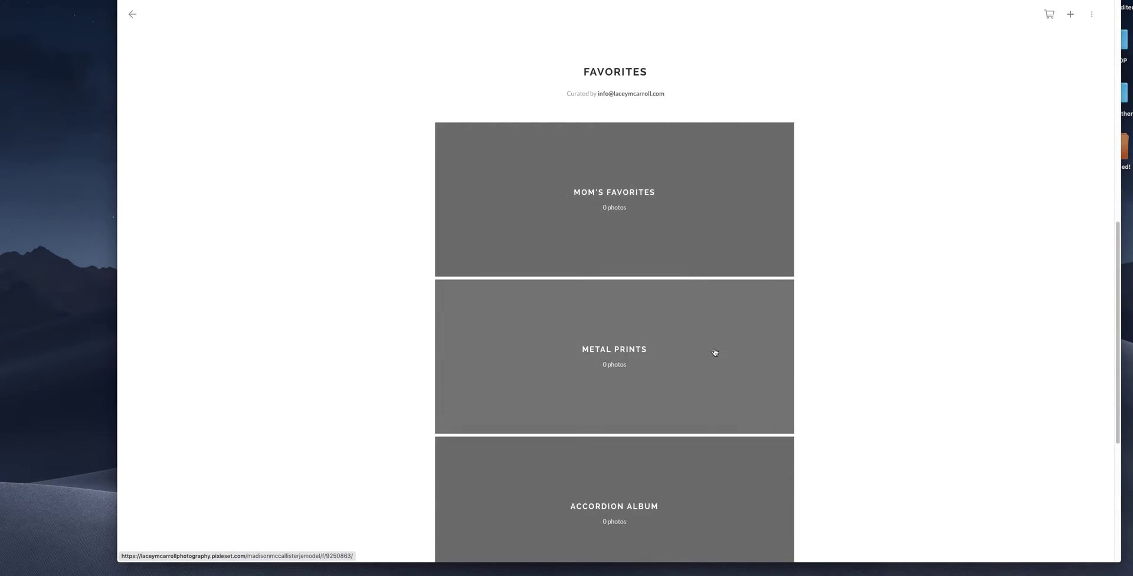
scroll(709, 364, down, 6)
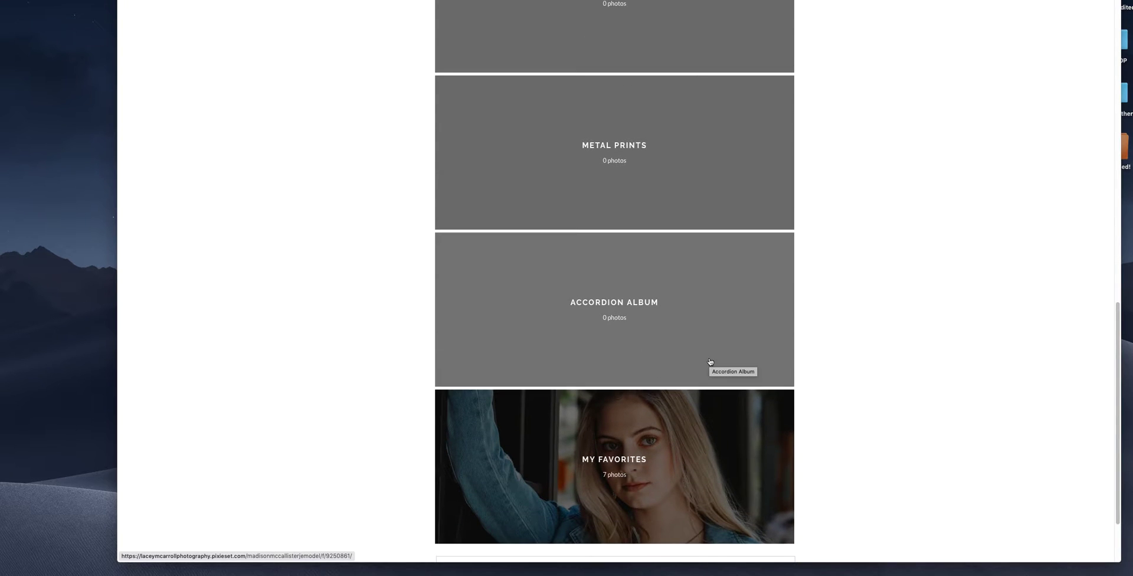
scroll(709, 361, down, 3)
scroll(505, 157, up, 10)
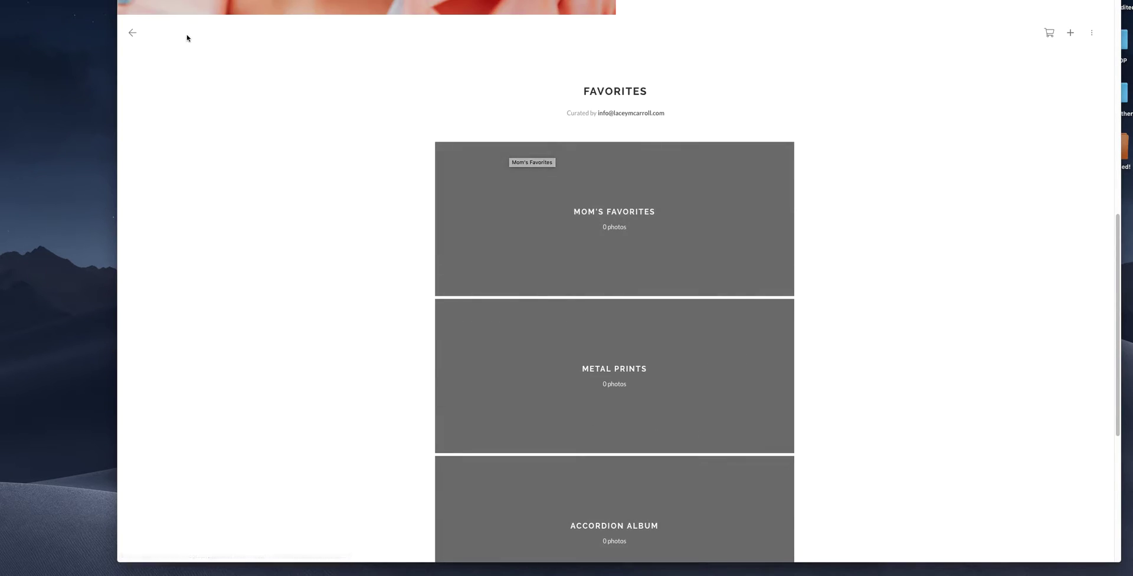
- Back in the gallery, add the rooftop photo to Mom's Favorites and Accordion Album
click(132, 33)
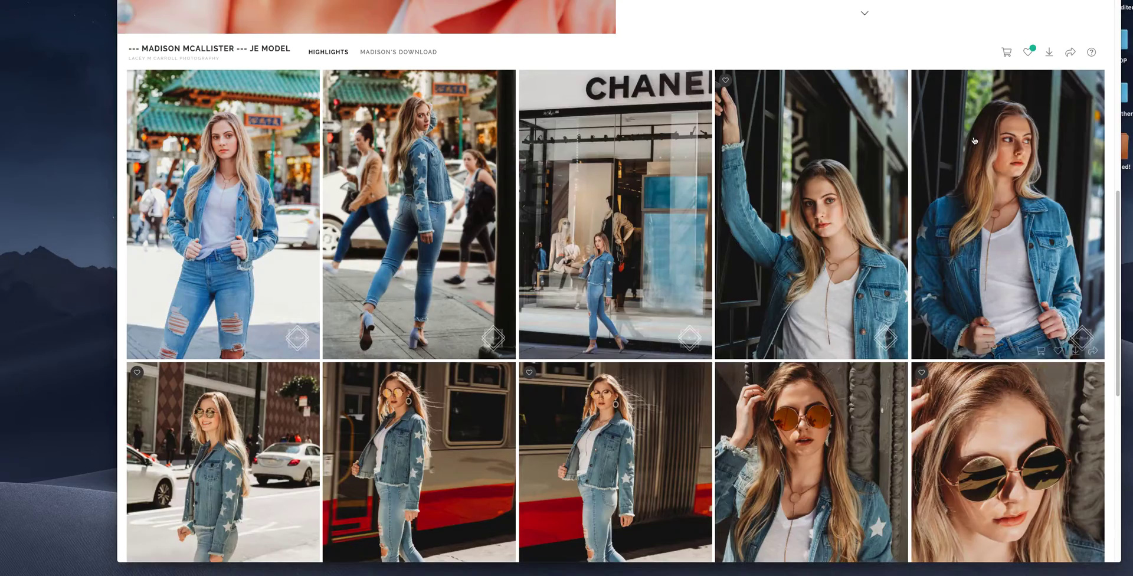
scroll(975, 142, down, 5)
scroll(974, 142, down, 5)
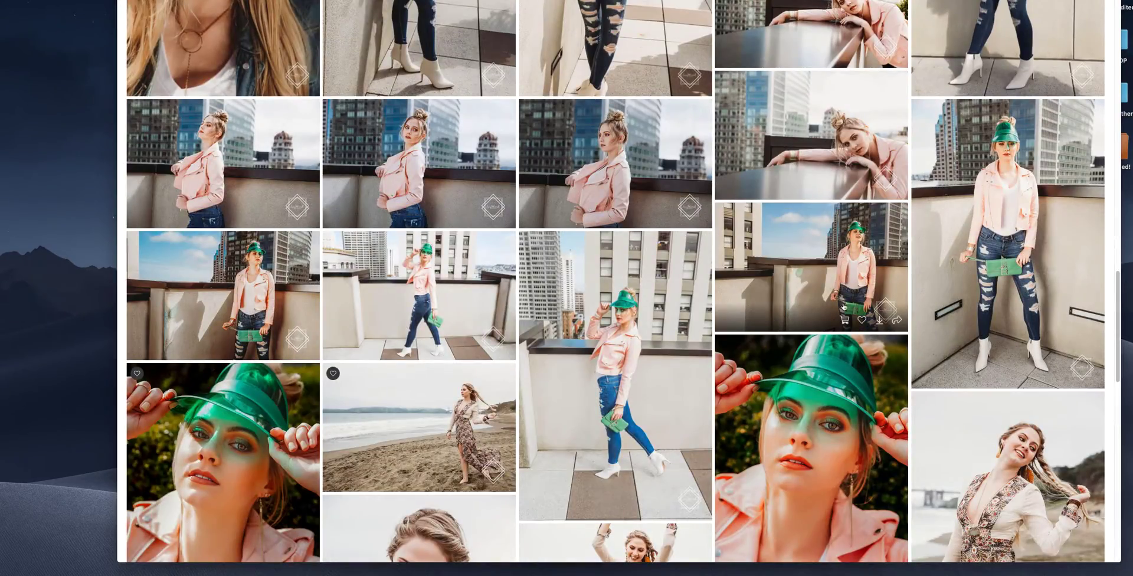
click(861, 321)
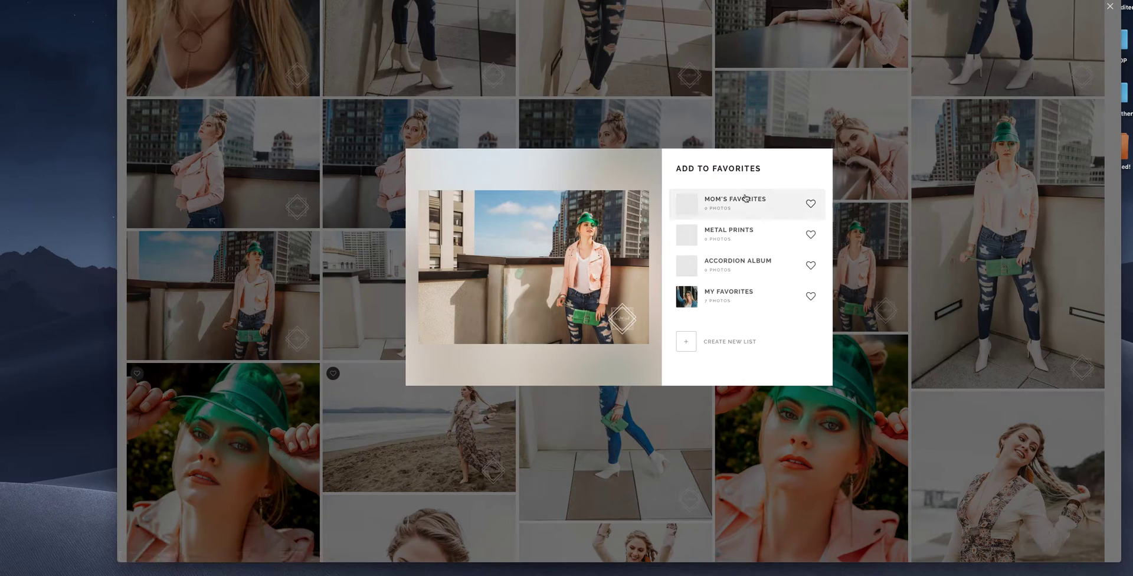
click(746, 203)
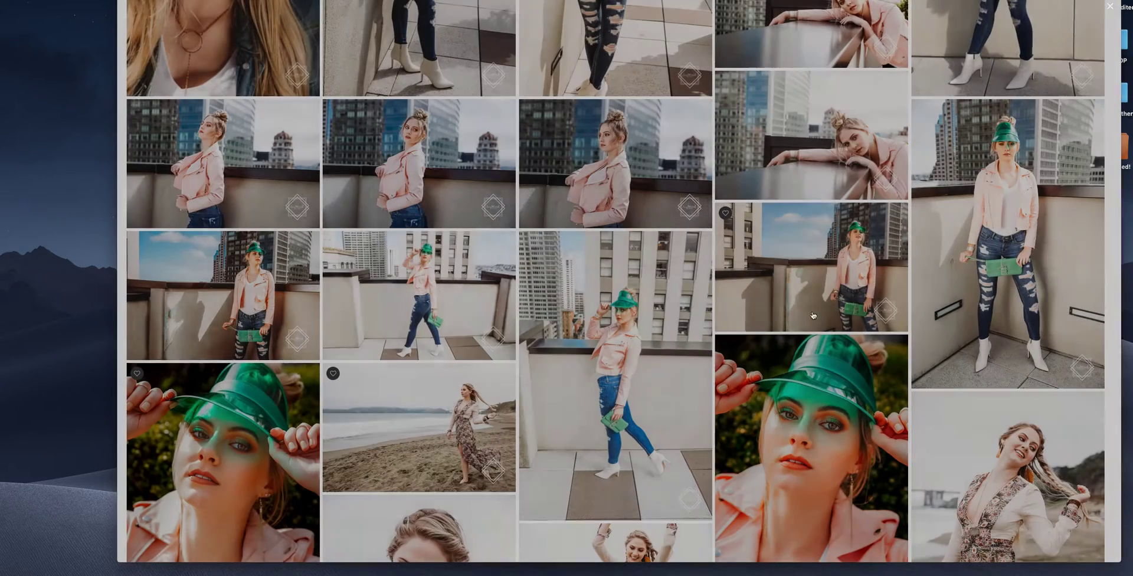
click(860, 321)
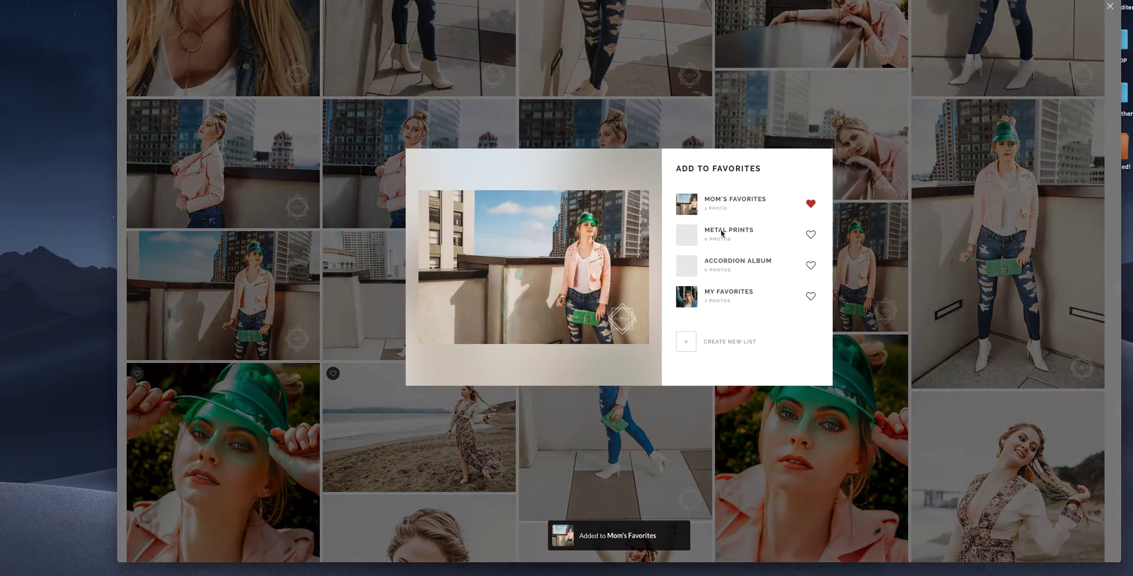
click(733, 266)
- Add the beach portrait and denim-jacket photo to Metal Prints, and two more photos to My Favorites
scroll(868, 526, down, 15)
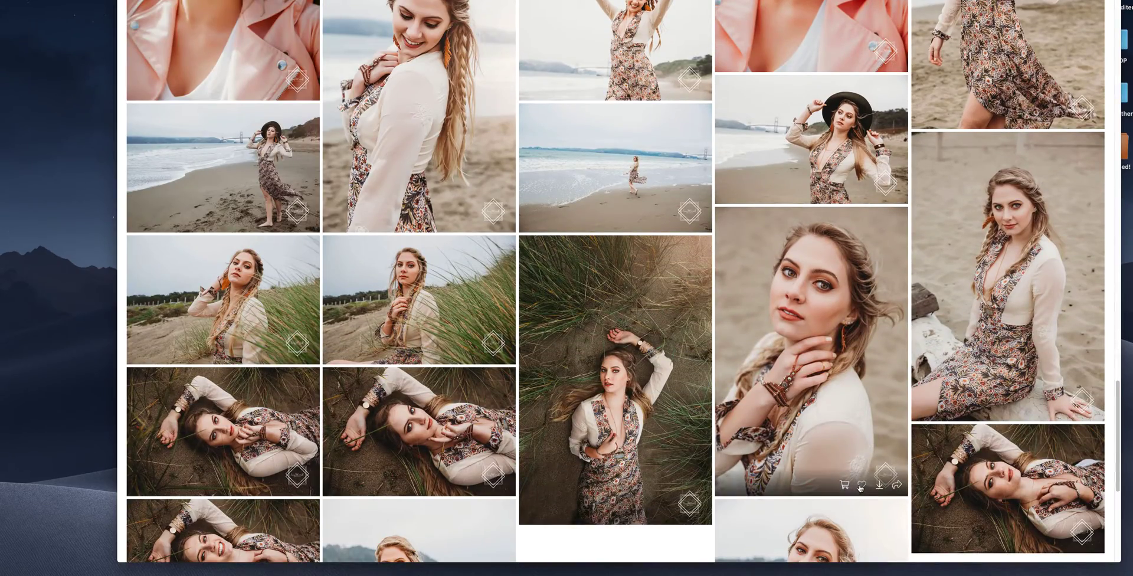
click(861, 485)
click(747, 271)
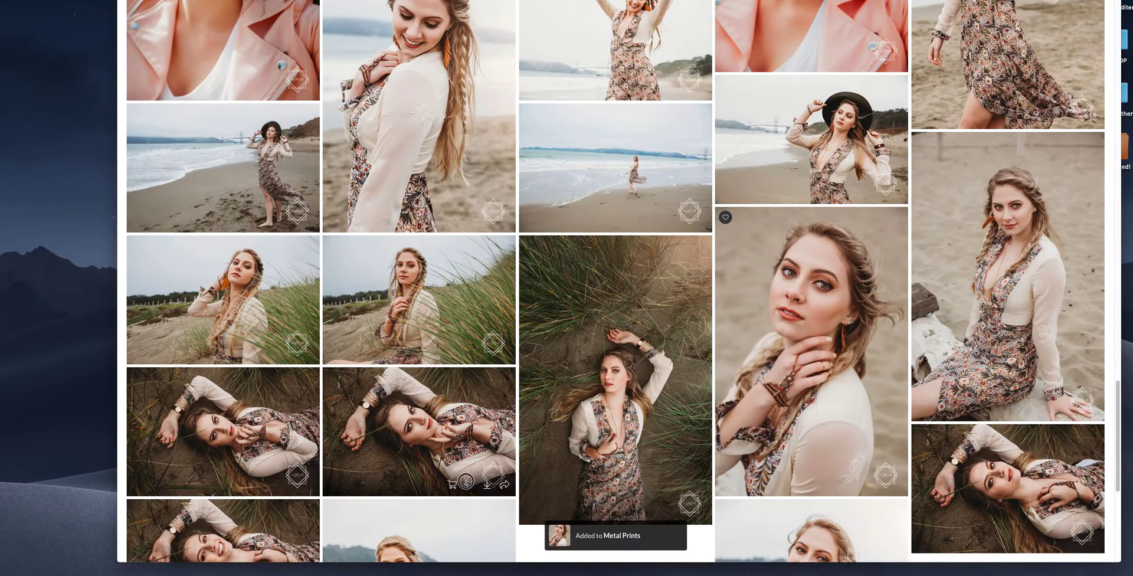
click(465, 481)
click(809, 298)
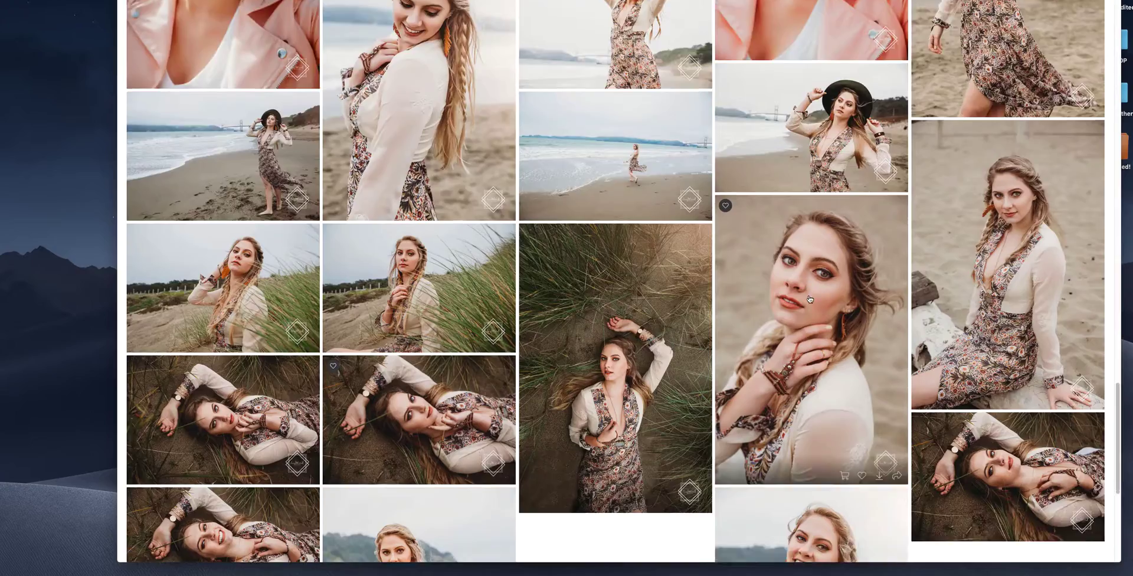
scroll(809, 298, down, 5)
click(864, 433)
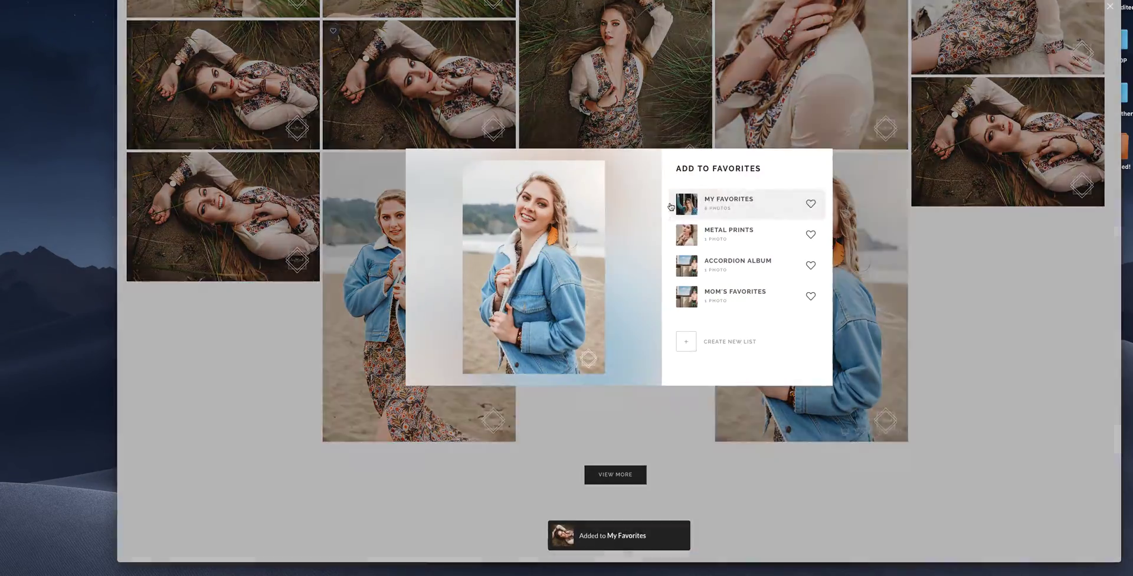
click(763, 234)
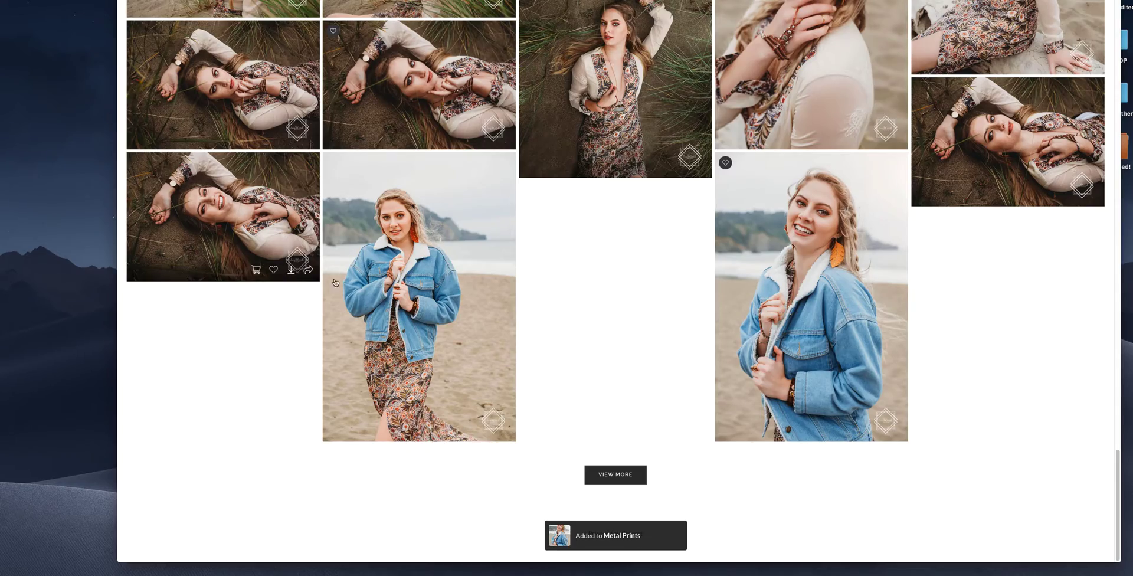
click(273, 269)
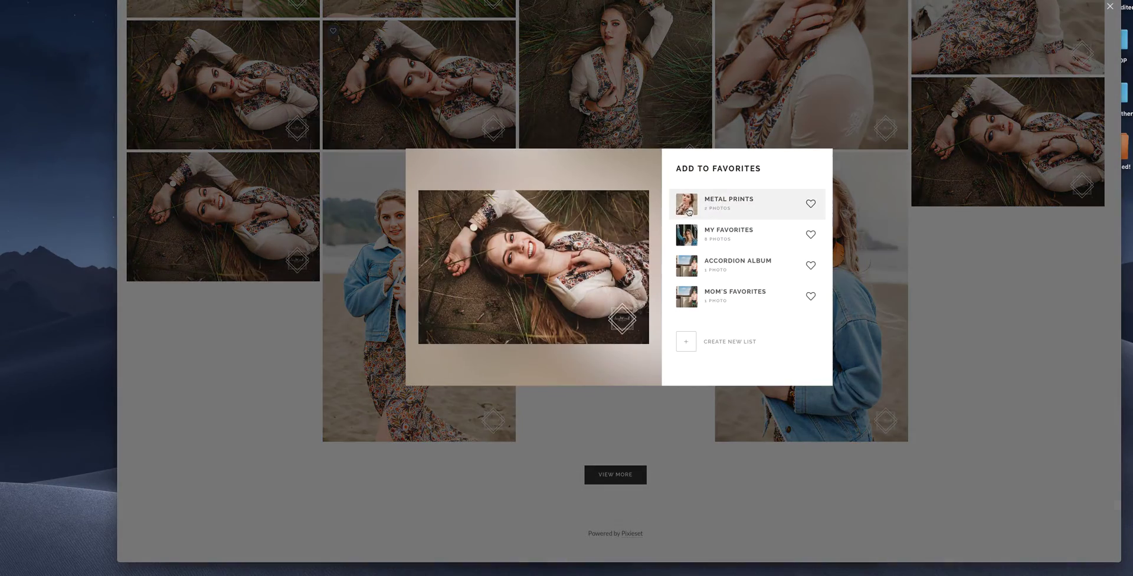
click(746, 237)
scroll(928, 125, up, 15)
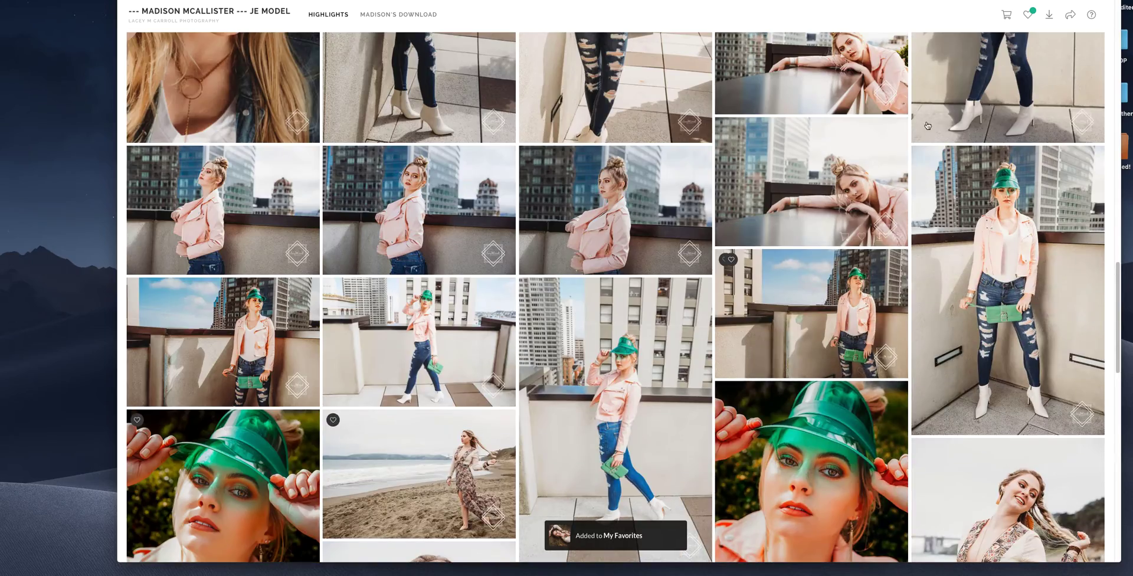
- In My Favorites, also add the fourth favorited photo to Accordion Album
click(1027, 14)
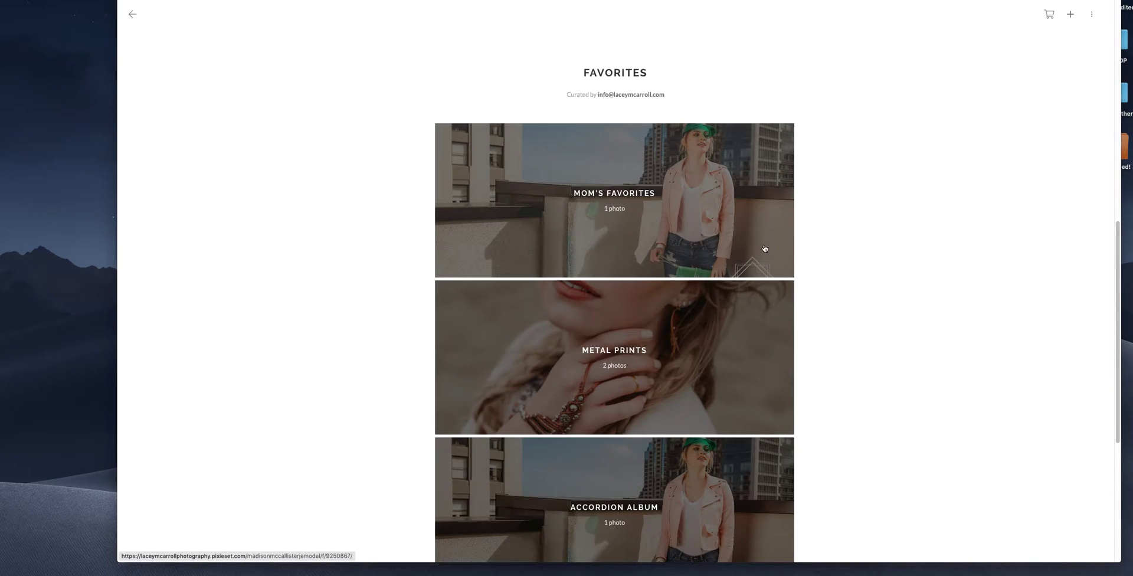
scroll(765, 248, down, 5)
click(632, 406)
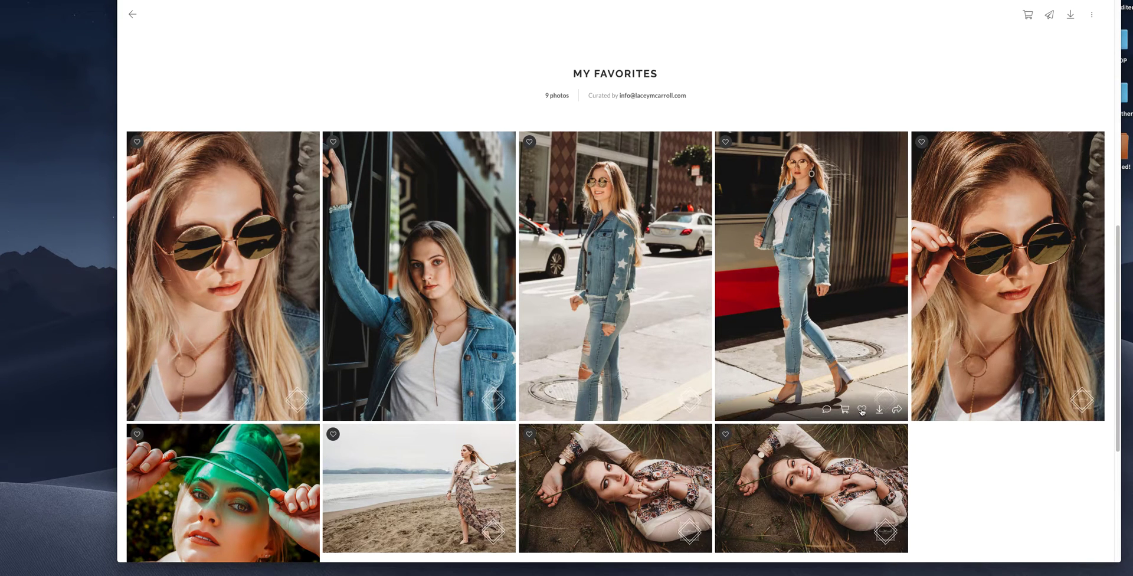
click(861, 410)
click(879, 442)
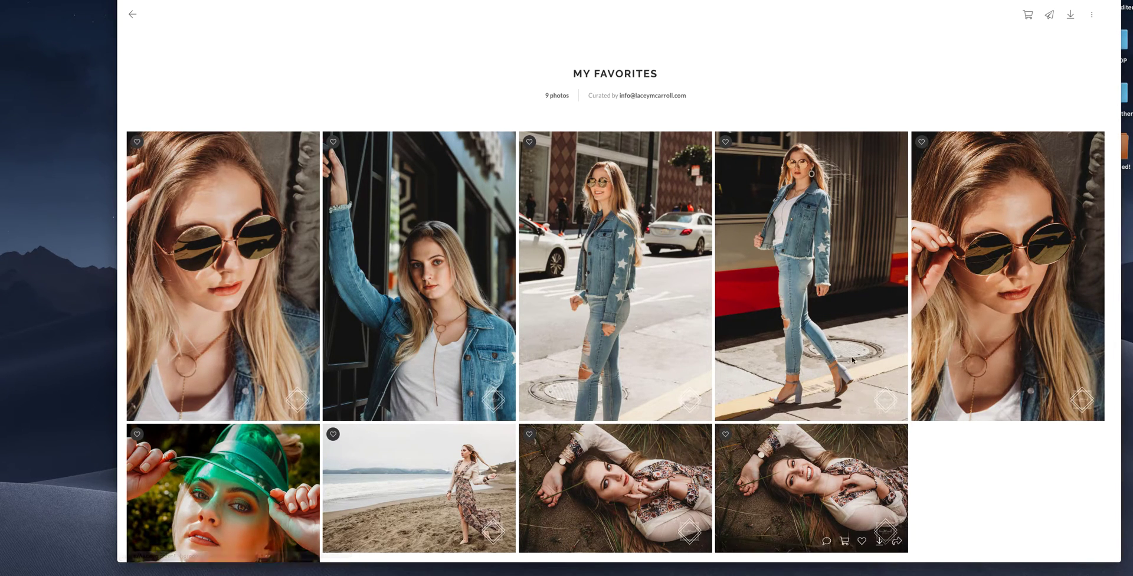
click(741, 289)
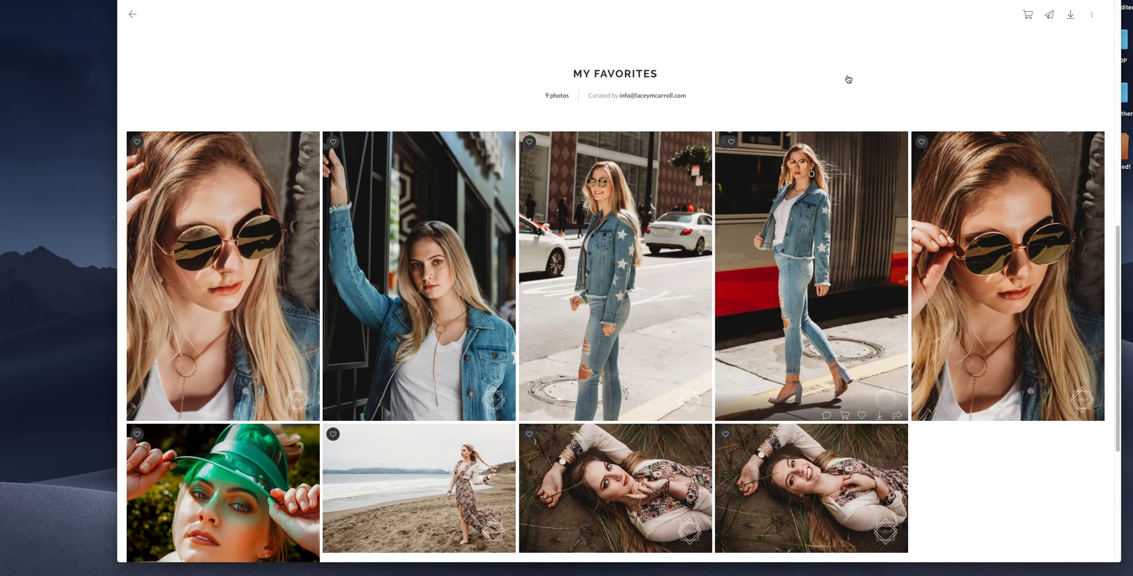
- Navigate out of the favorites lists back to the main gallery photo grid
click(134, 15)
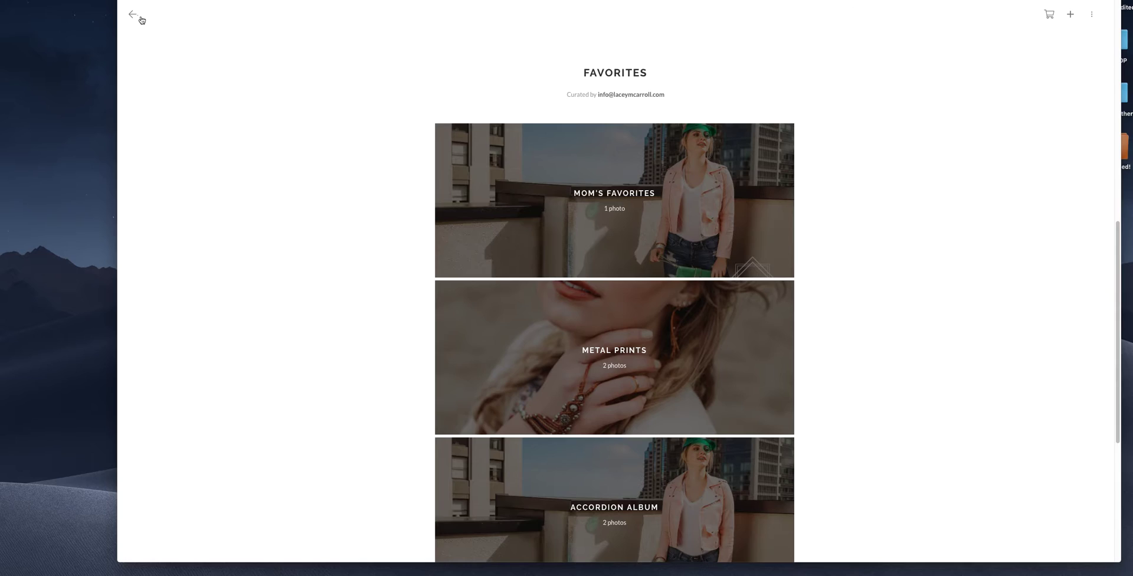
click(135, 16)
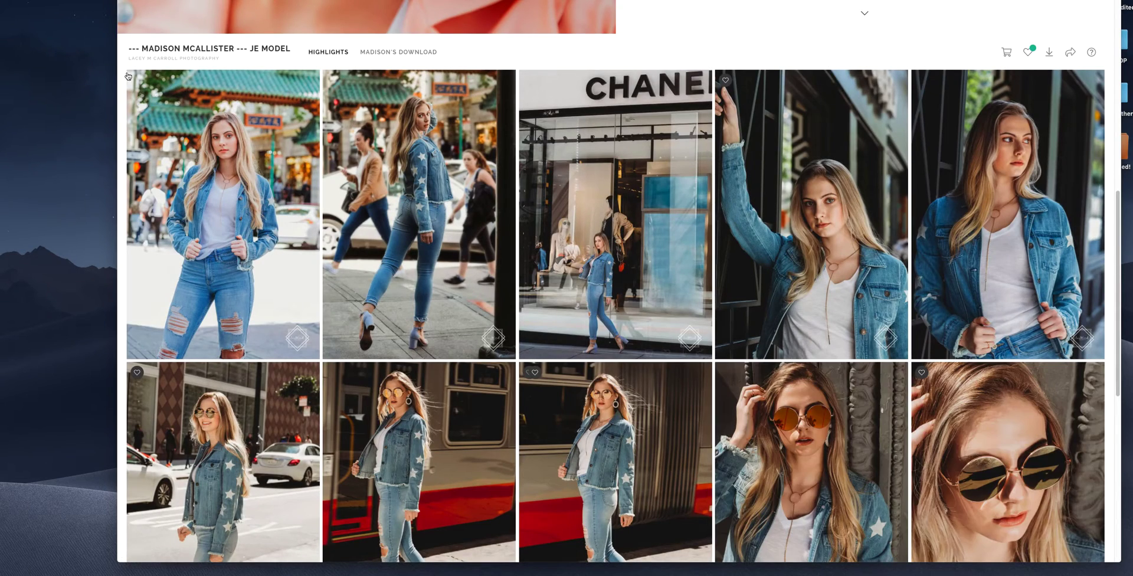
scroll(444, 217, down, 4)
scroll(444, 217, up, 4)
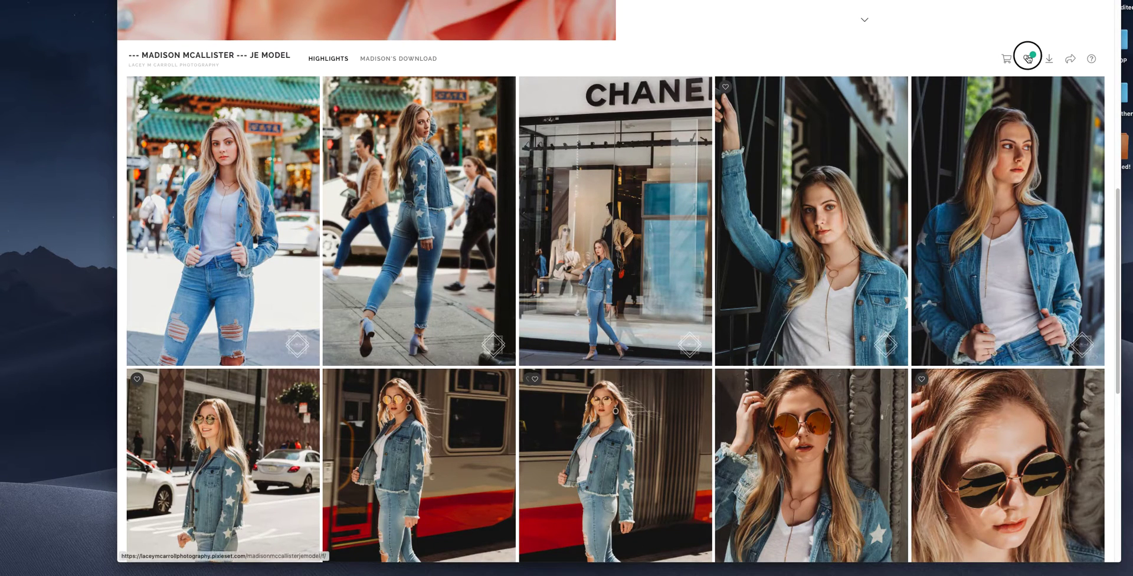
click(1027, 58)
scroll(617, 121, down, 5)
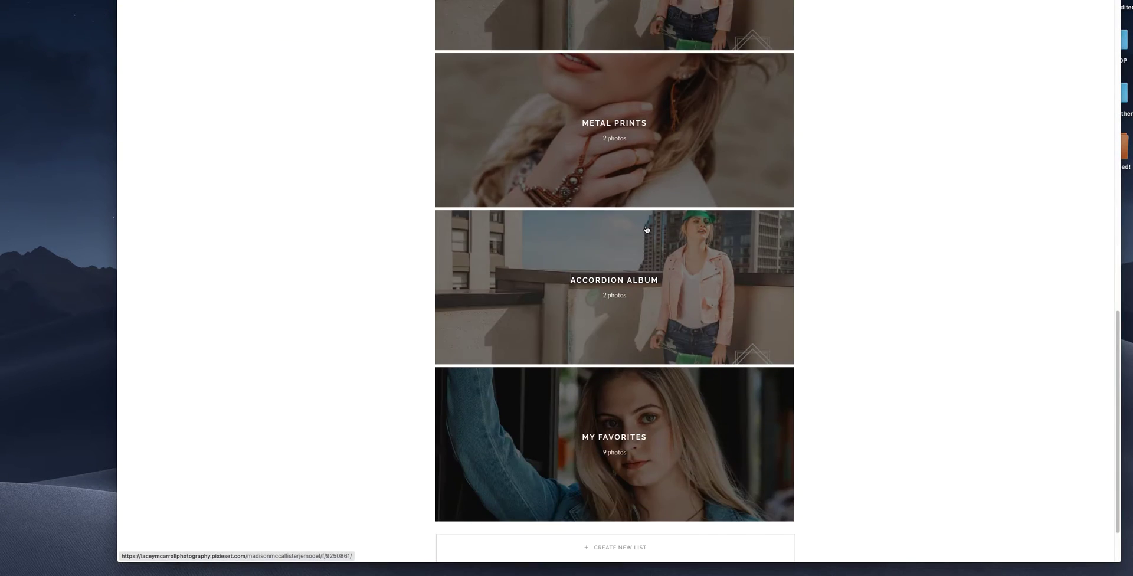
key(super+bracketleft)
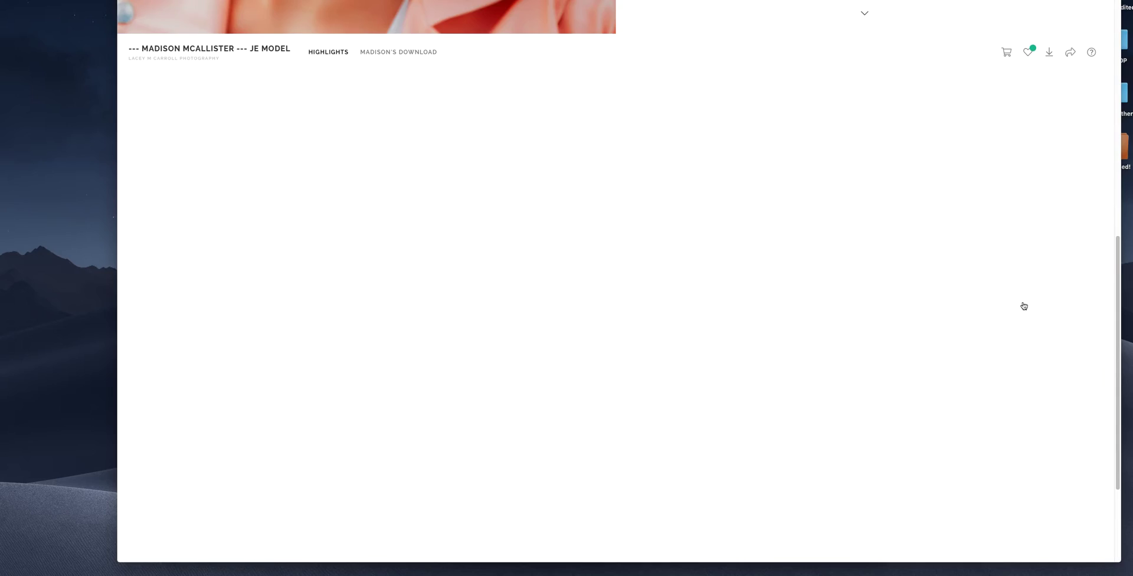
scroll(1021, 306, up, 5)
scroll(1048, 375, down, 4)
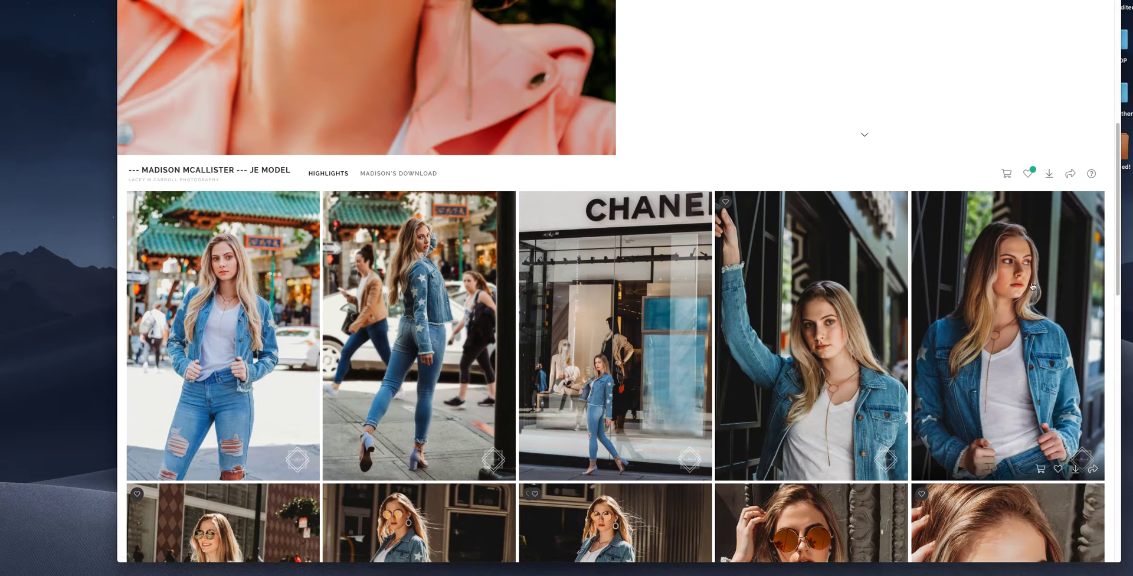
- Check that the shopping cart is empty and keep shopping
scroll(991, 296, down, 2)
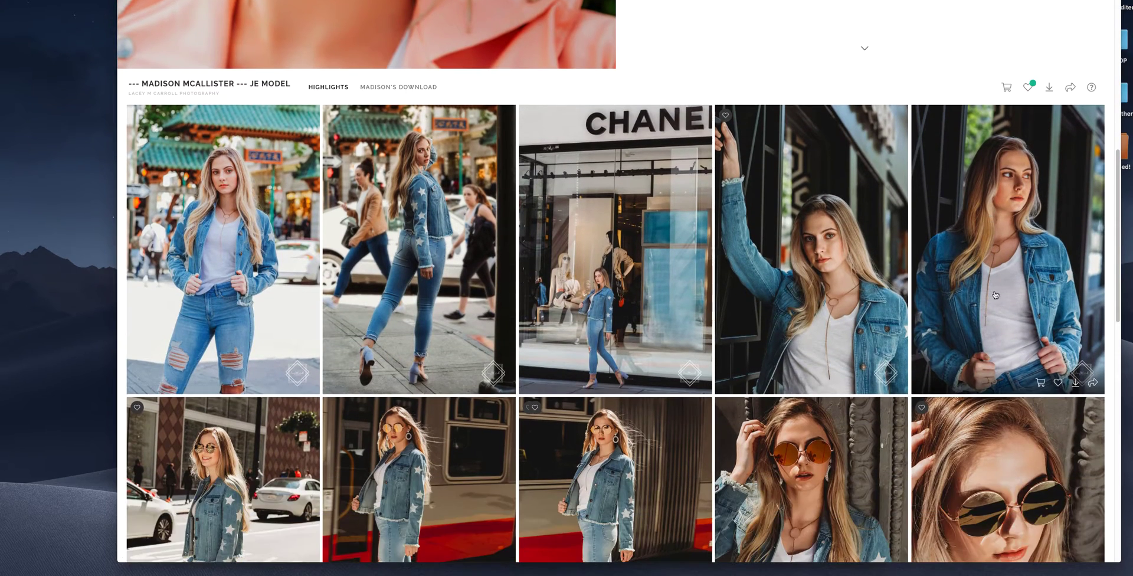
click(1007, 88)
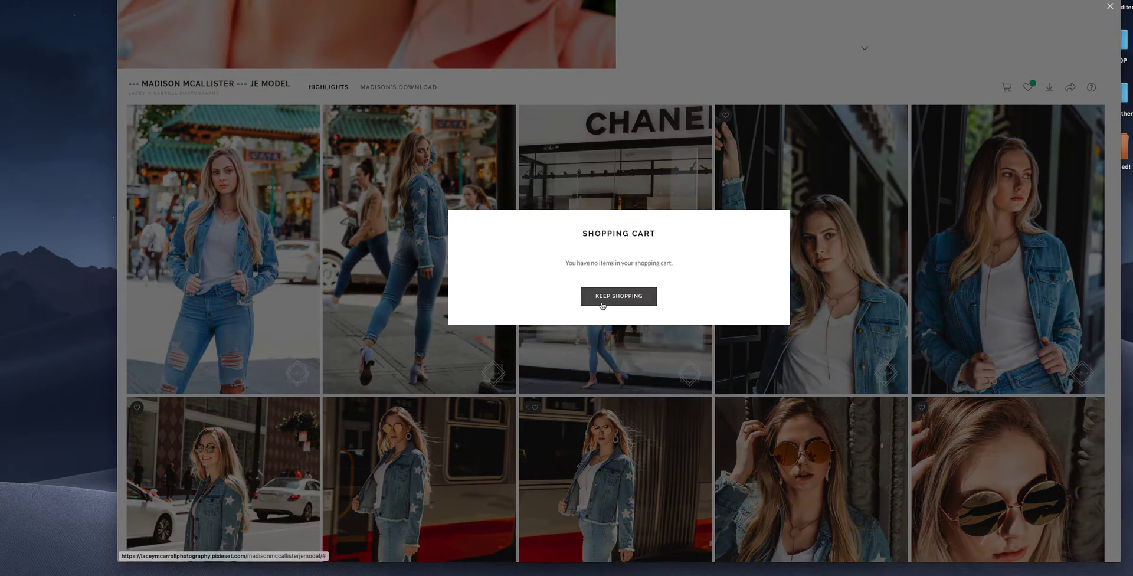
click(601, 304)
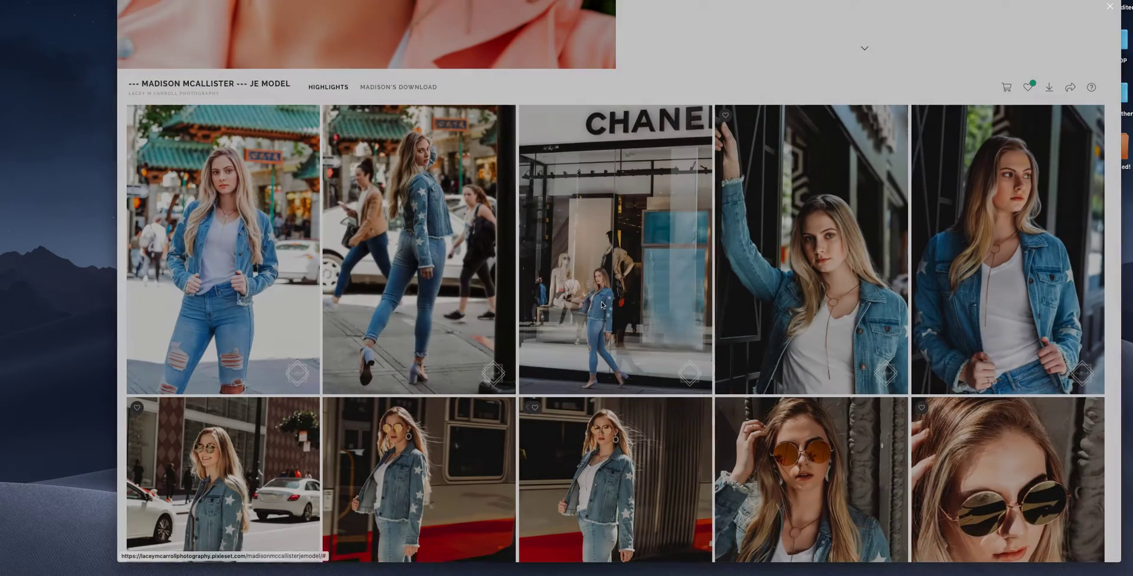
- Open the Metal Prints list from the Favorites collection
scroll(843, 319, down, 5)
scroll(842, 320, down, 7)
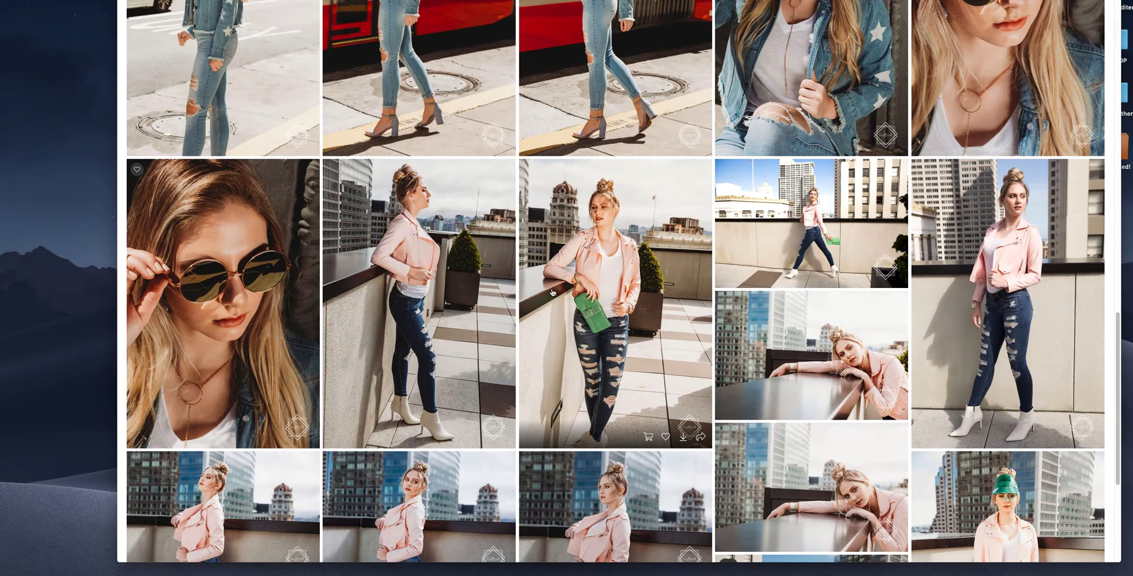
scroll(842, 319, up, 12)
click(1027, 22)
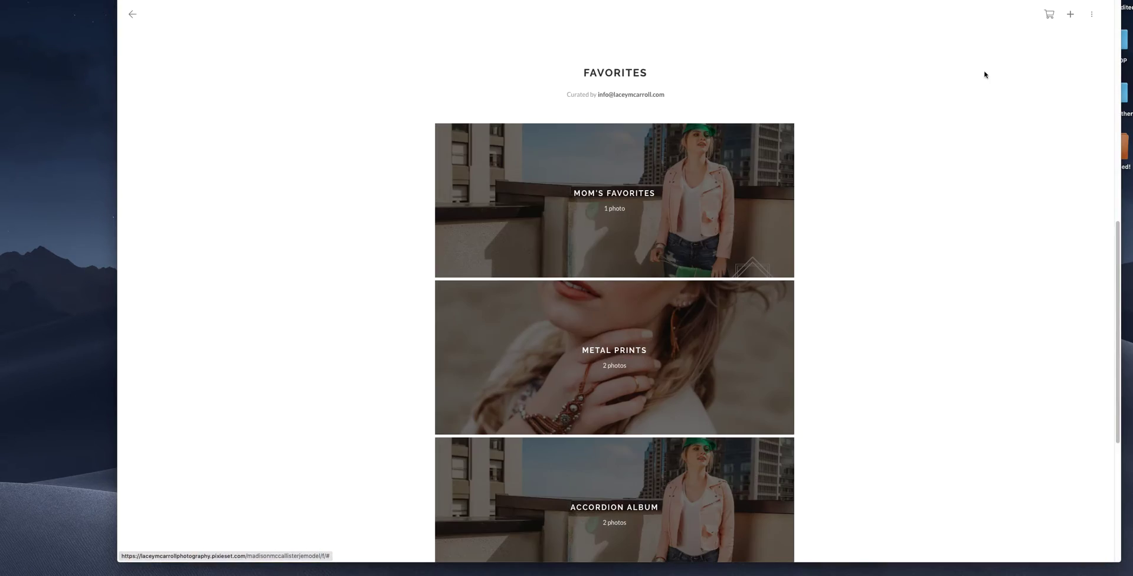
scroll(643, 334, down, 2)
click(660, 266)
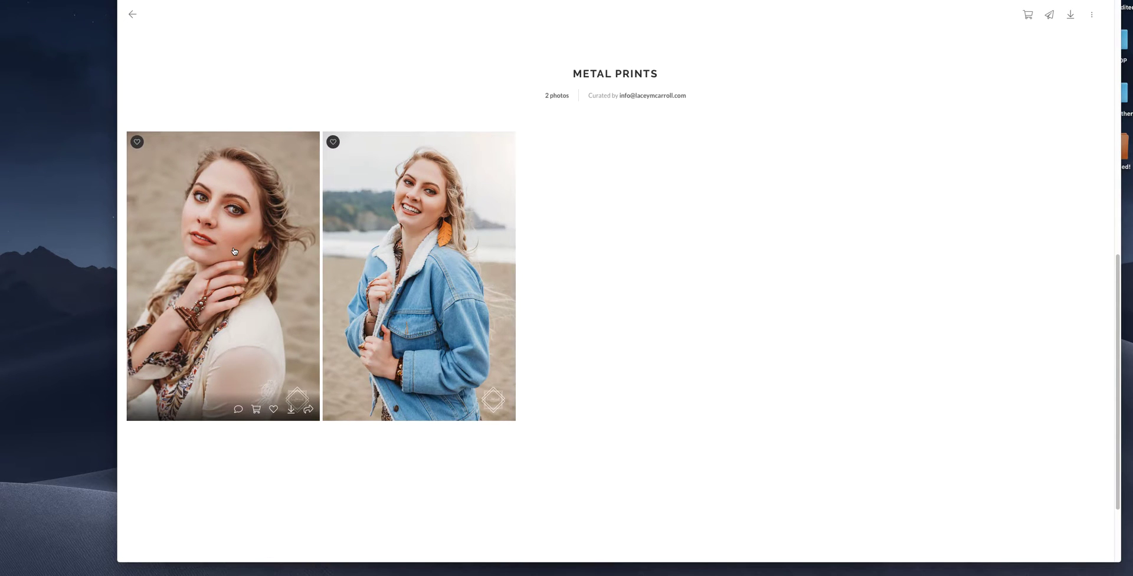
- Add one 8 x 10 Metal Print of the first album photo to the cart, then open the denim-jacket photo
click(256, 409)
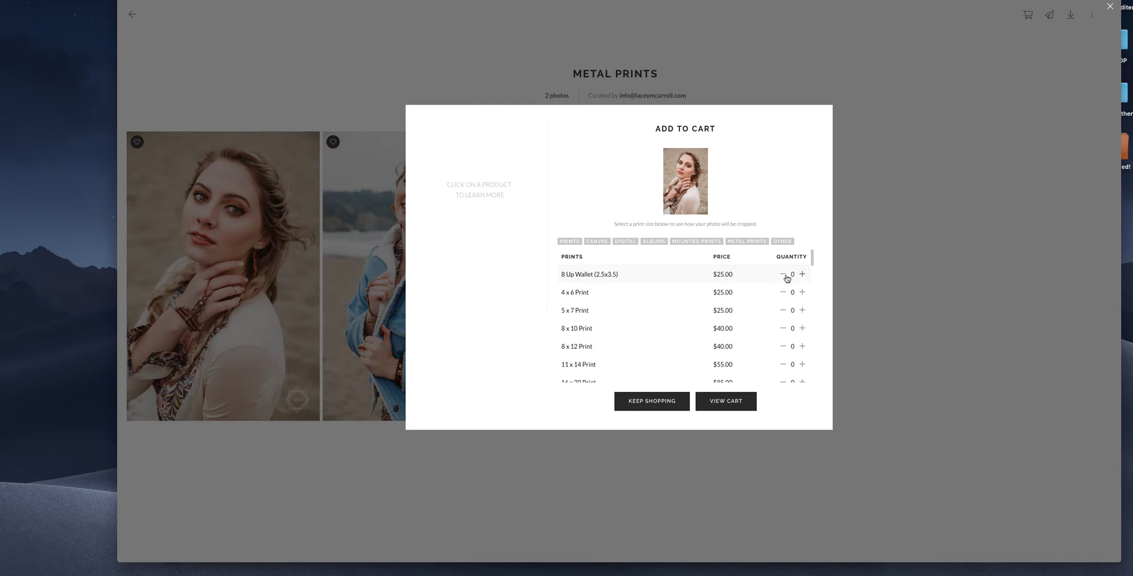
scroll(786, 277, down, 2)
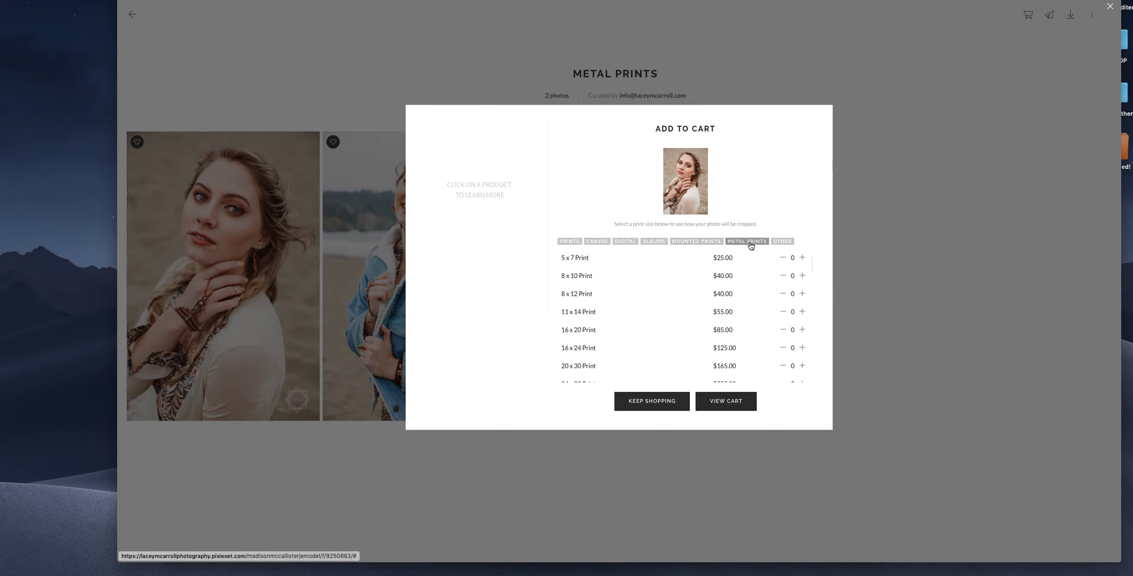
click(748, 242)
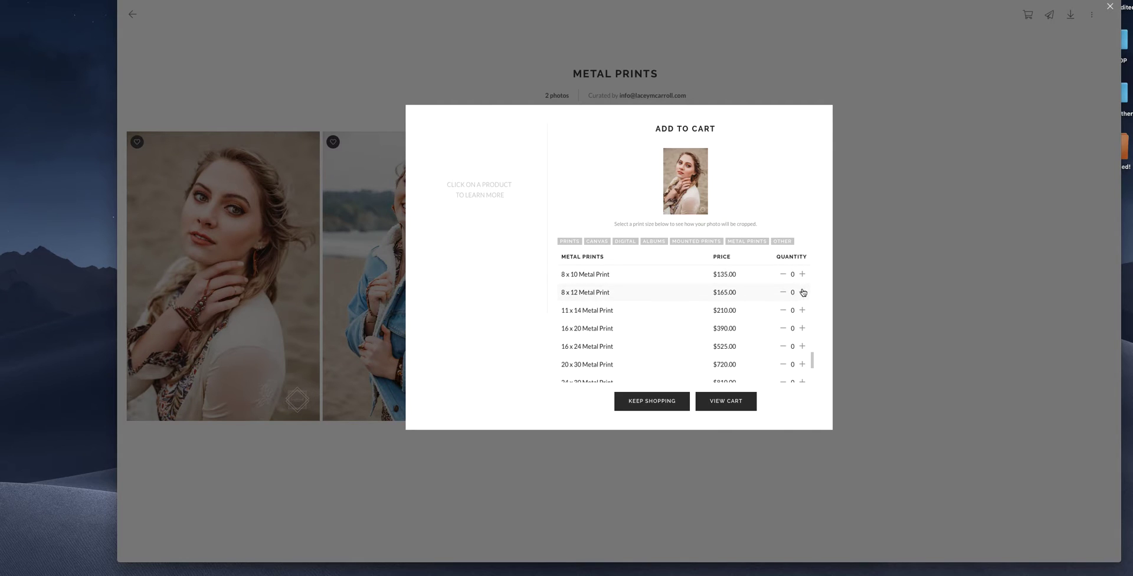
click(802, 274)
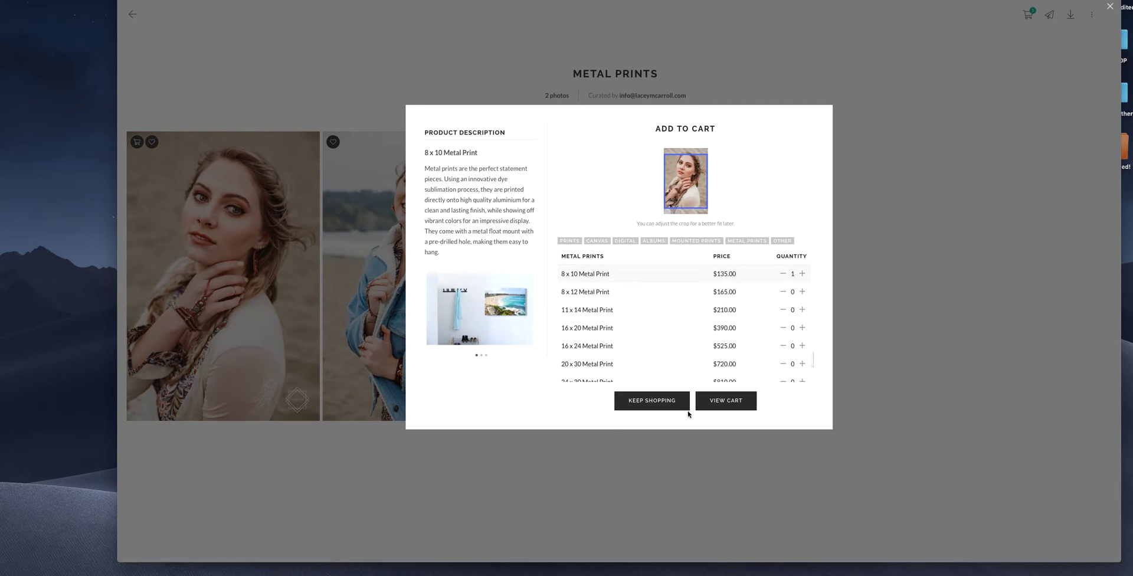
click(653, 400)
click(408, 242)
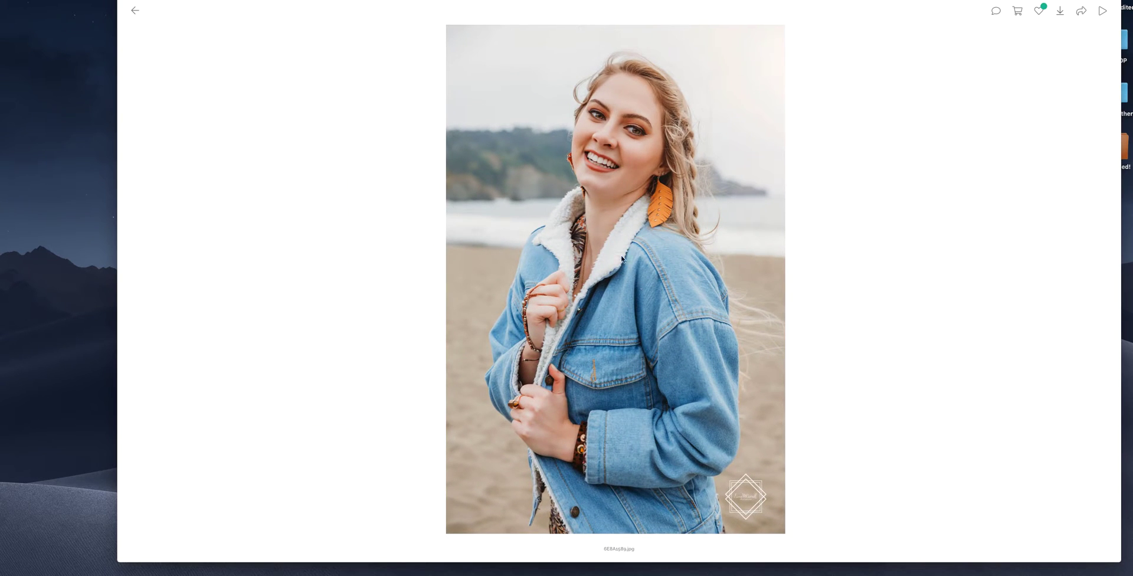
- Order one 8 x 12 Metal Print ($165.00) of the denim-jacket photo and view the cart
click(1016, 18)
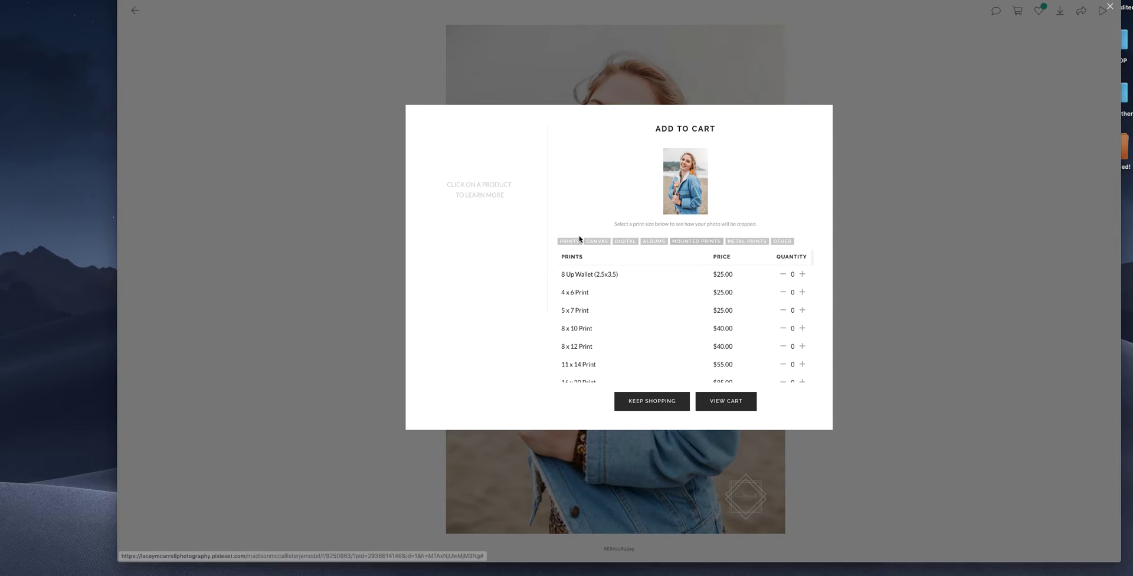
click(746, 241)
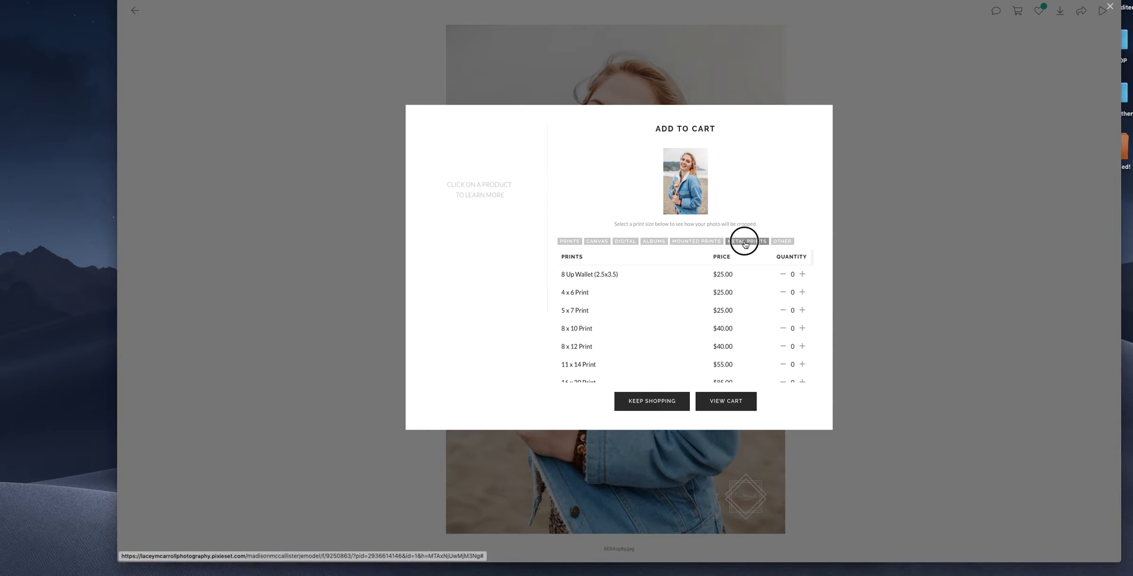
click(591, 292)
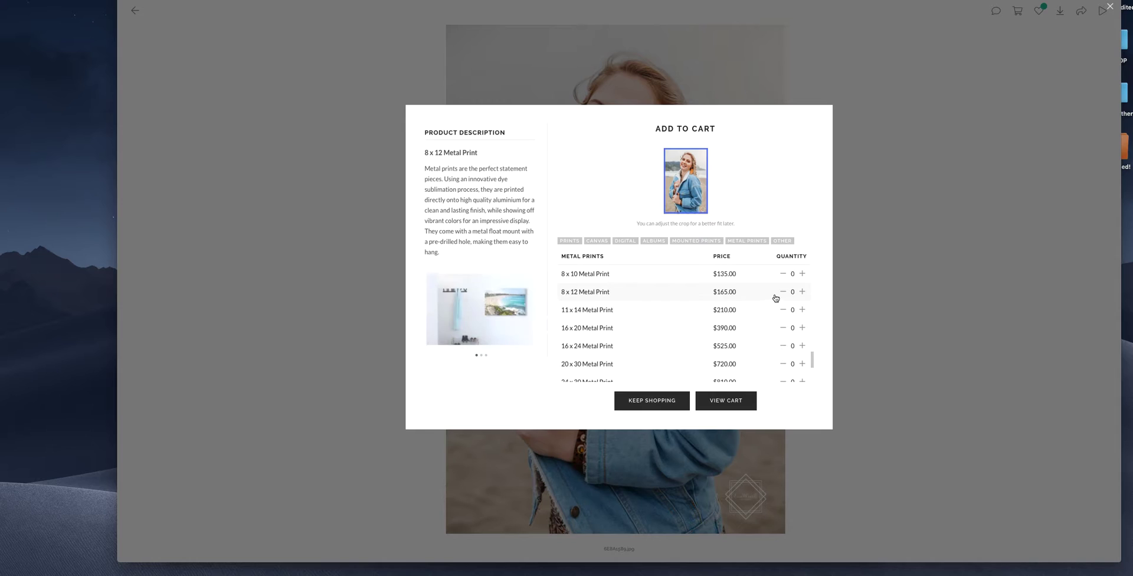
click(801, 291)
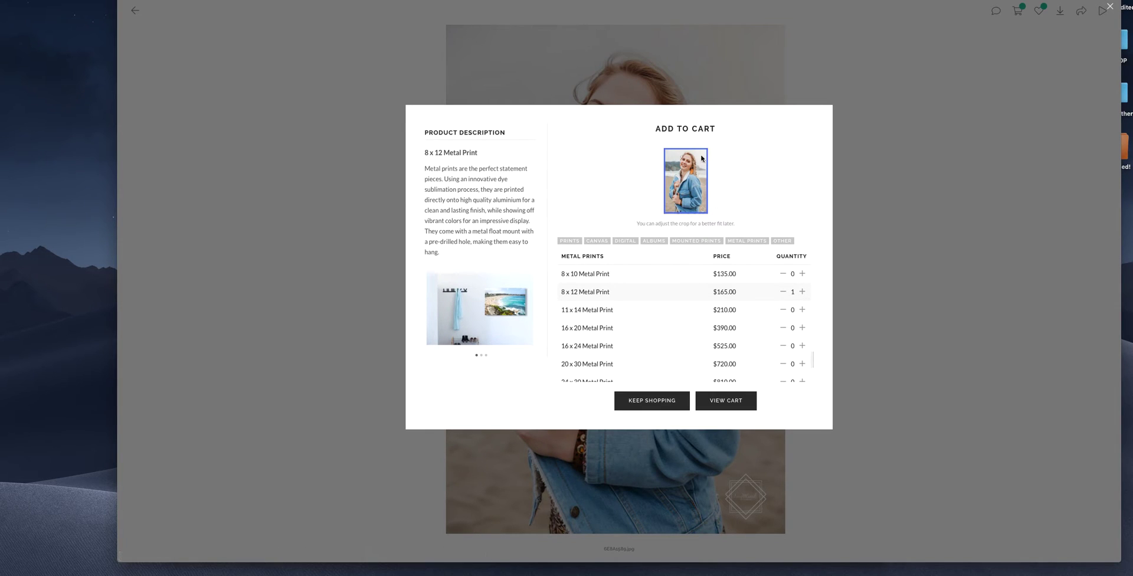
click(732, 400)
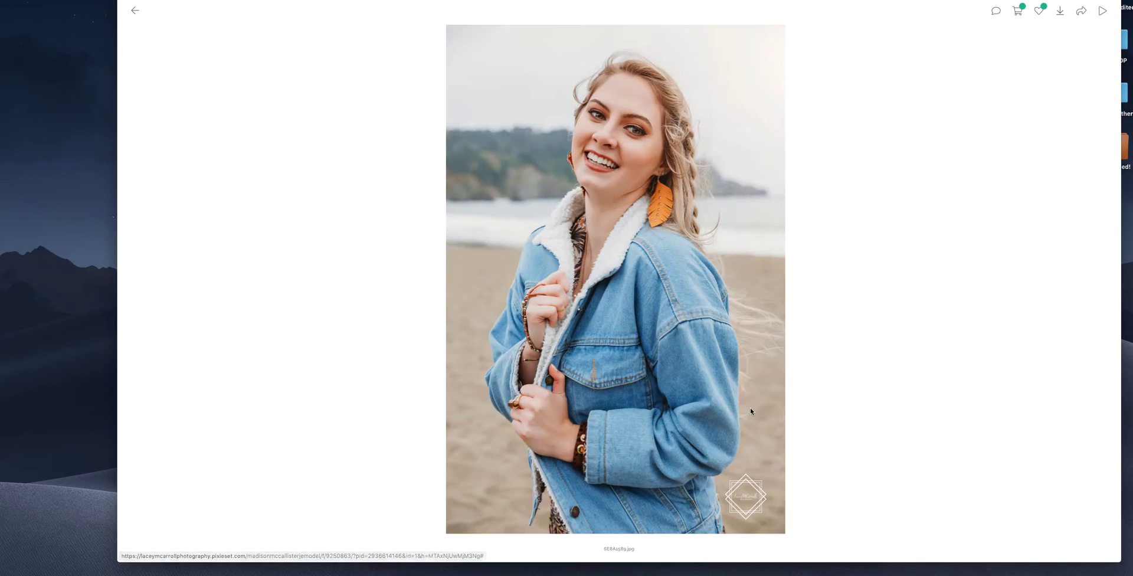
- Reposition and save the crop frame on the 8 x 10 Metal Print
click(564, 214)
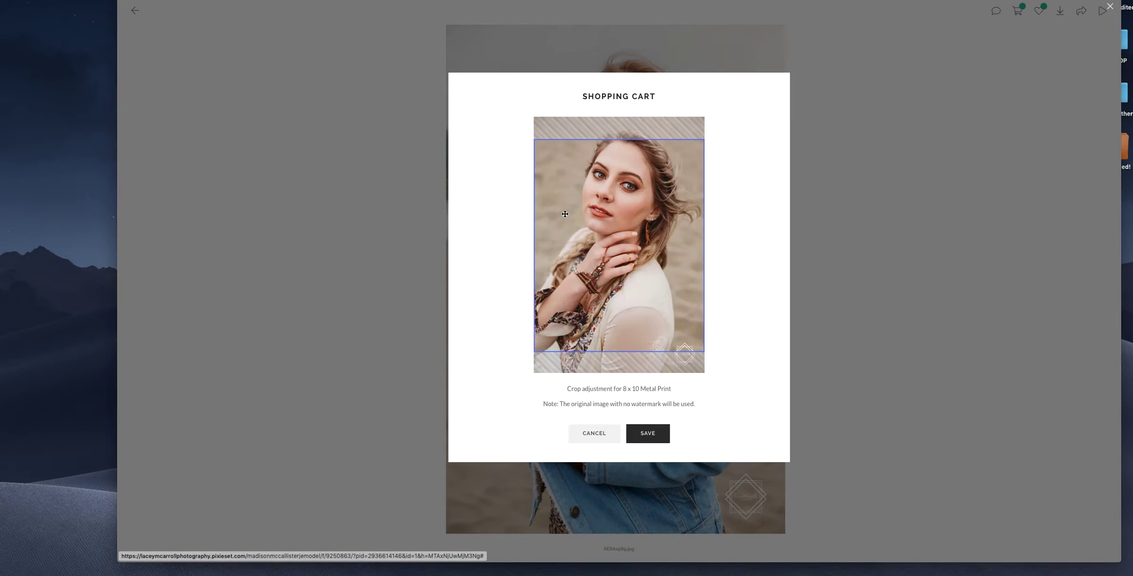
drag(613, 182, 622, 239)
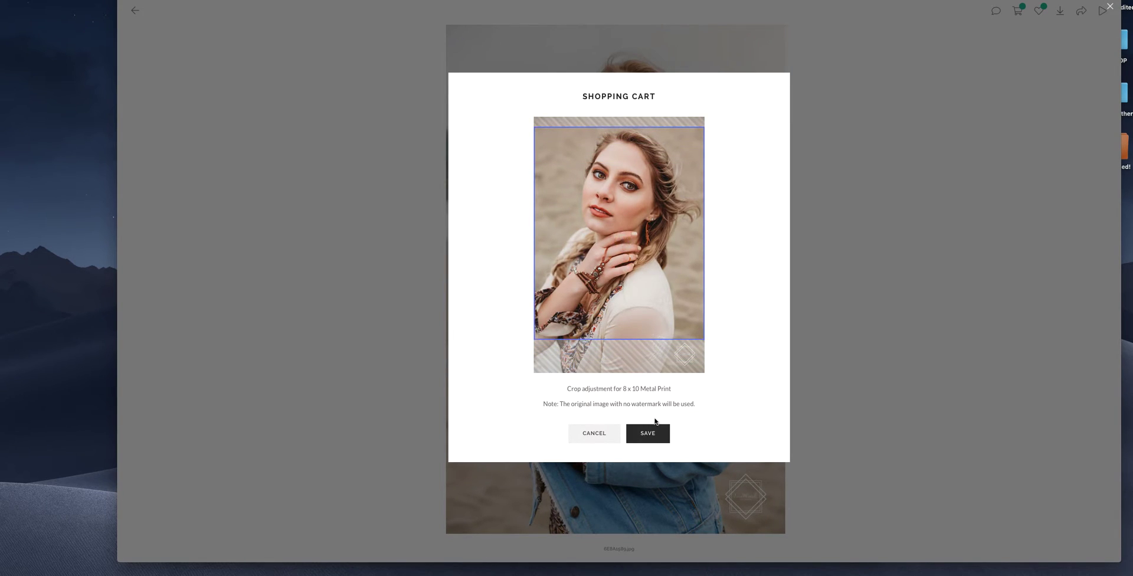
click(654, 434)
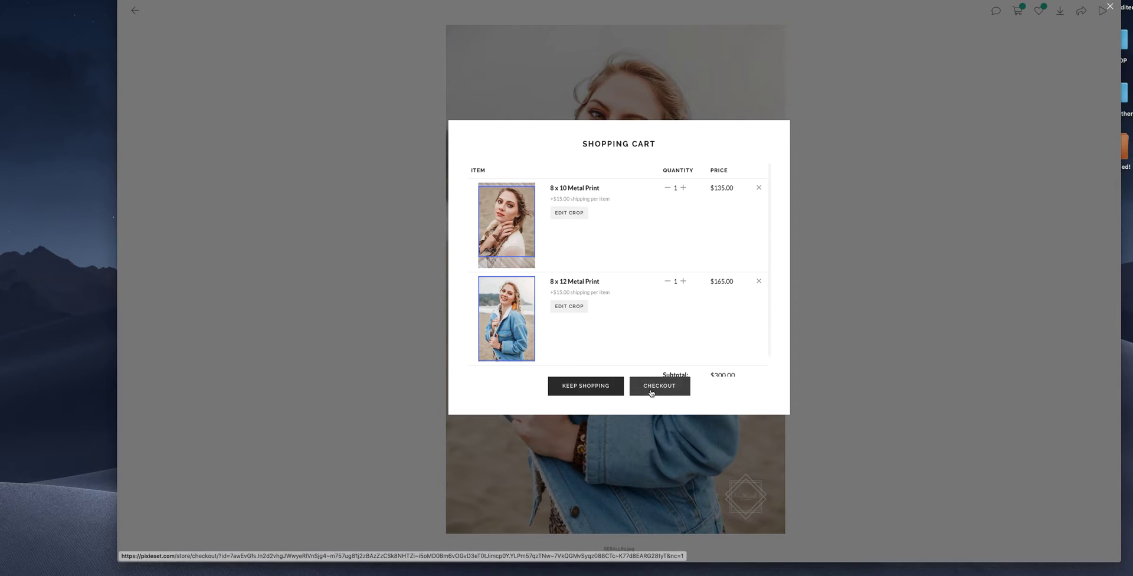
- Leave the $300.00 cart and back out through Metal Prints and Favorites
scroll(644, 280, down, 1)
scroll(644, 280, up, 1)
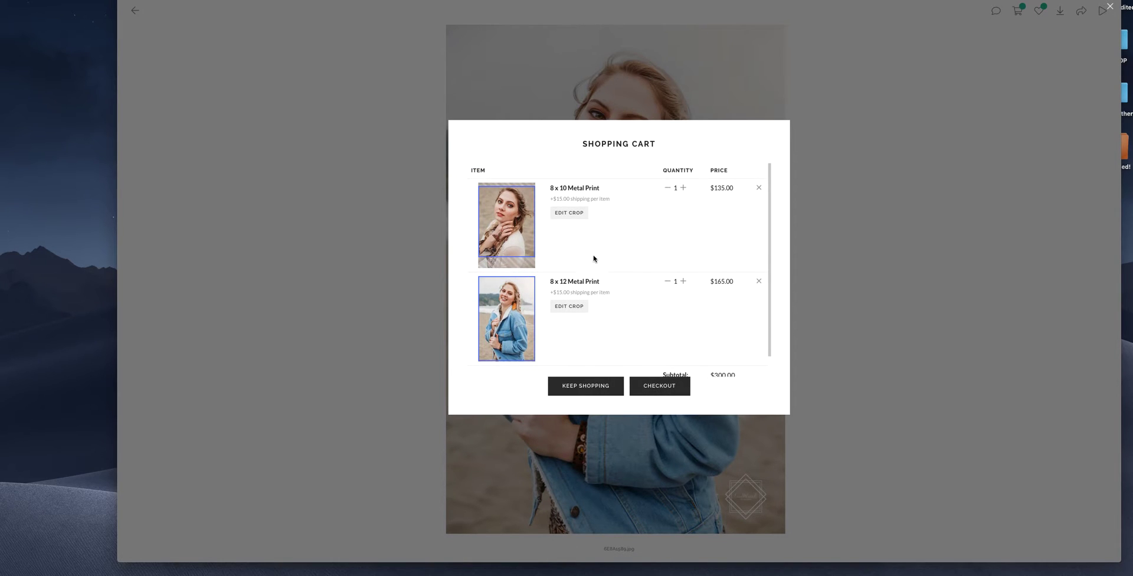
click(596, 388)
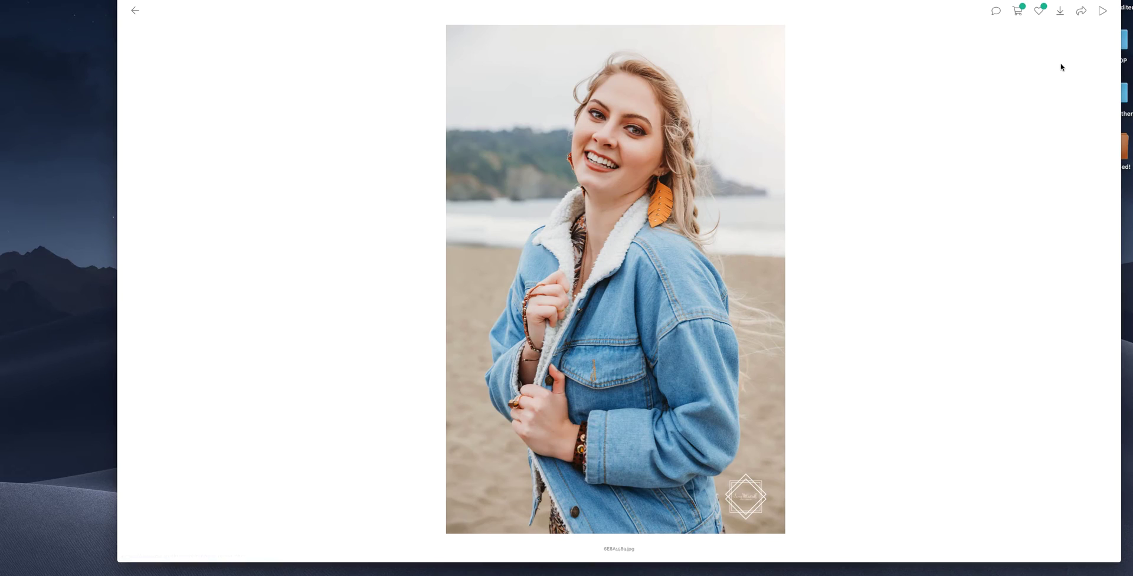
click(135, 11)
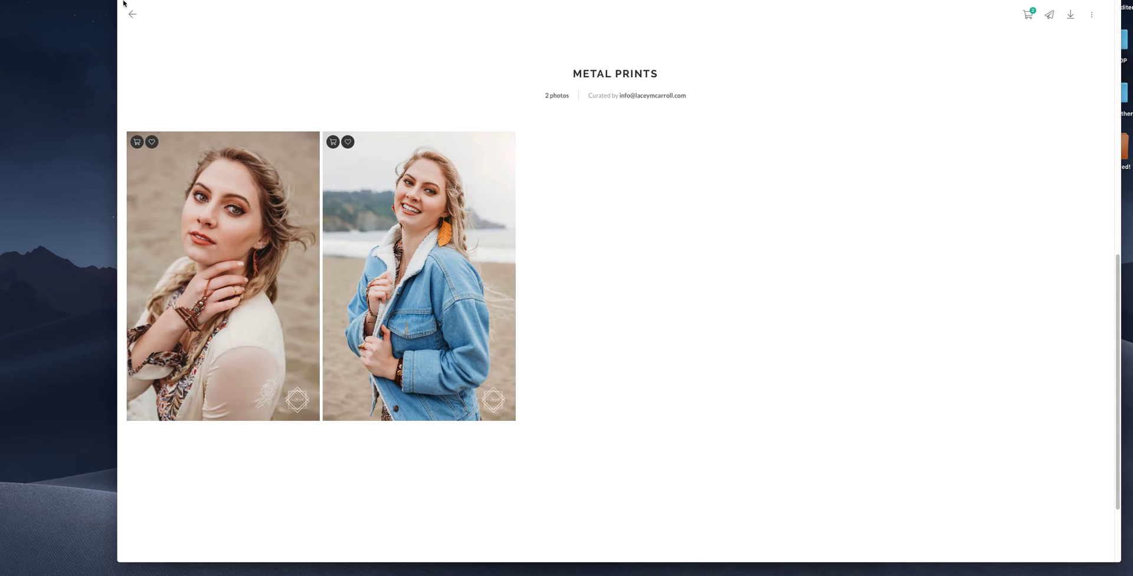
click(128, 15)
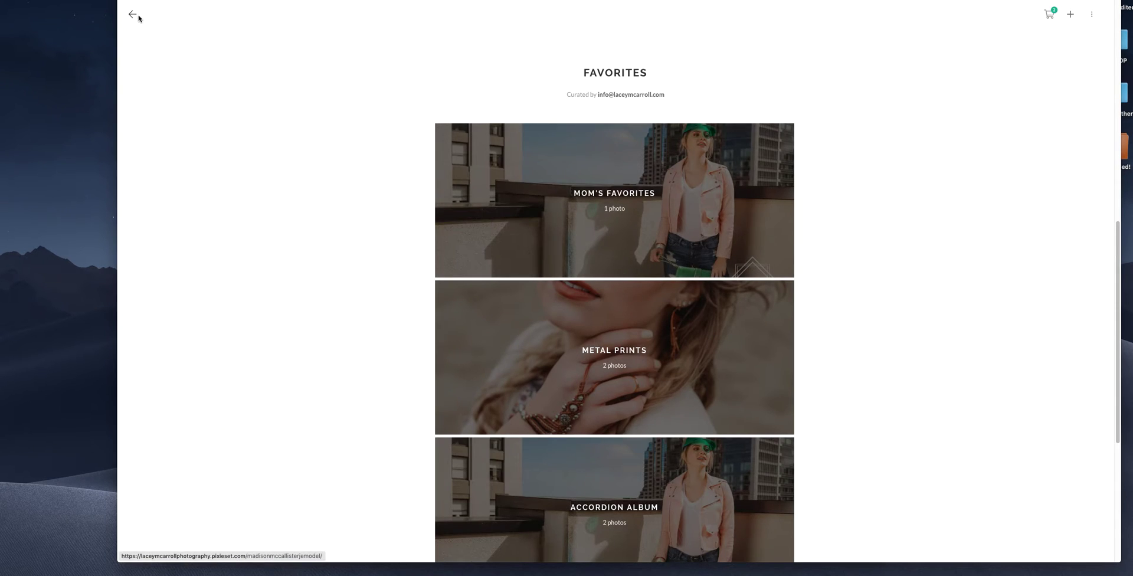
click(137, 18)
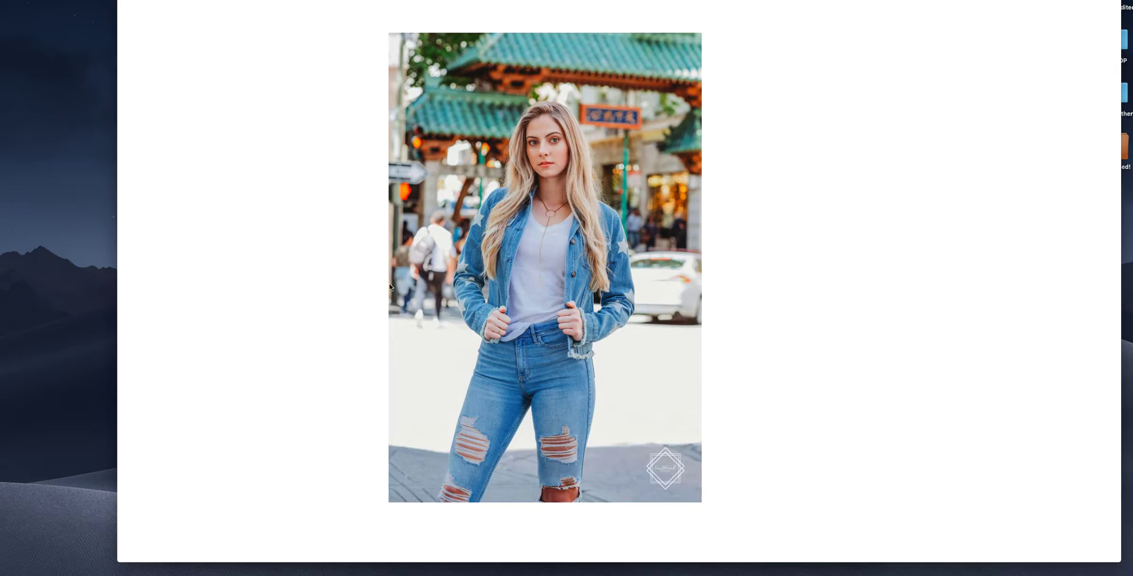
- Add one 8 Up Wallet print of this photo to the cart and view the cart
click(1017, 11)
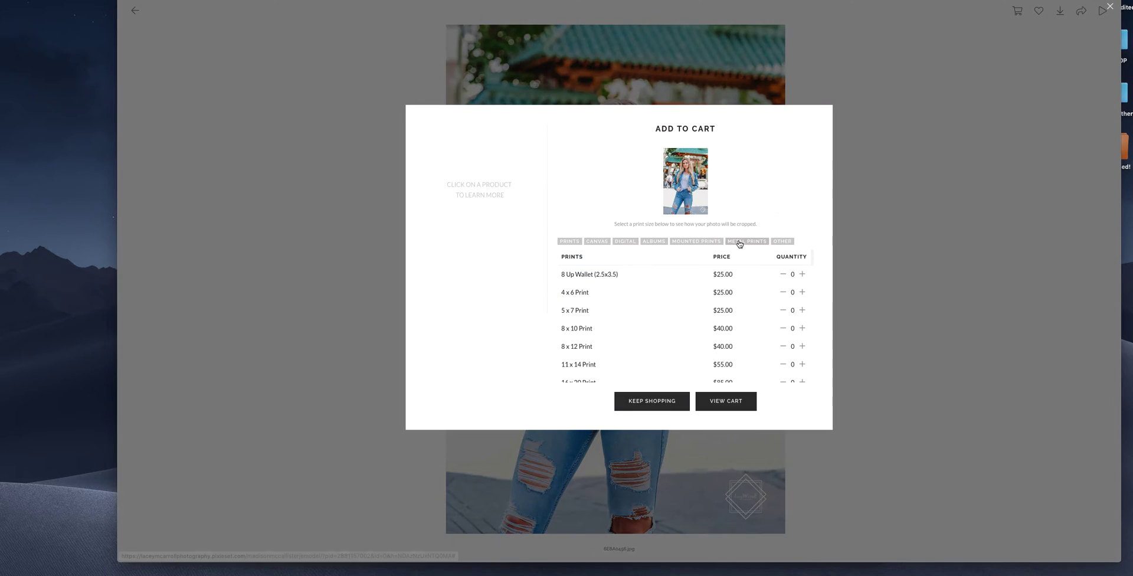
click(802, 273)
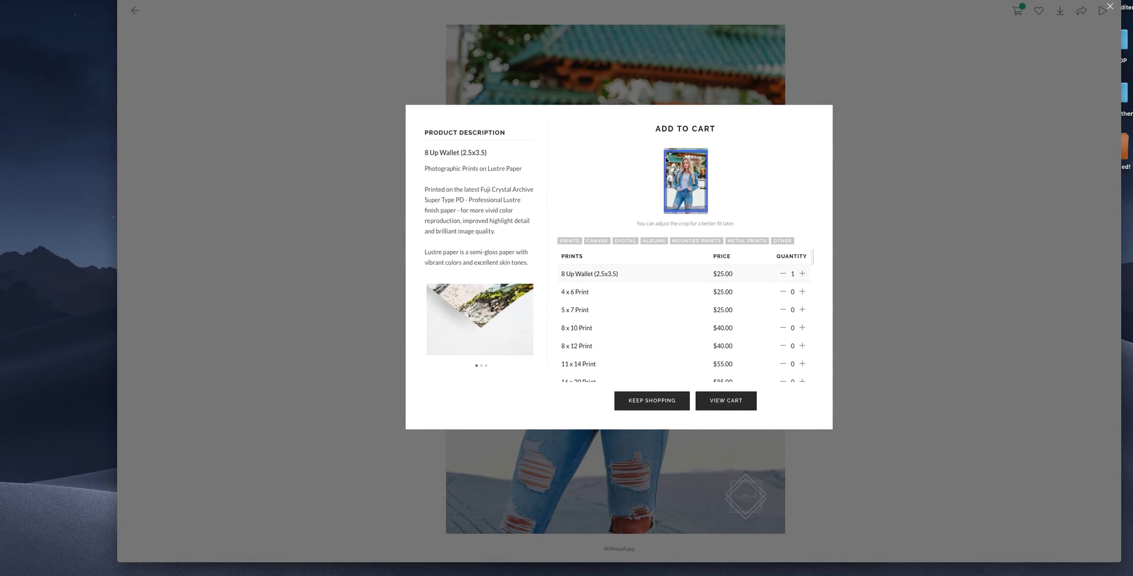
click(717, 401)
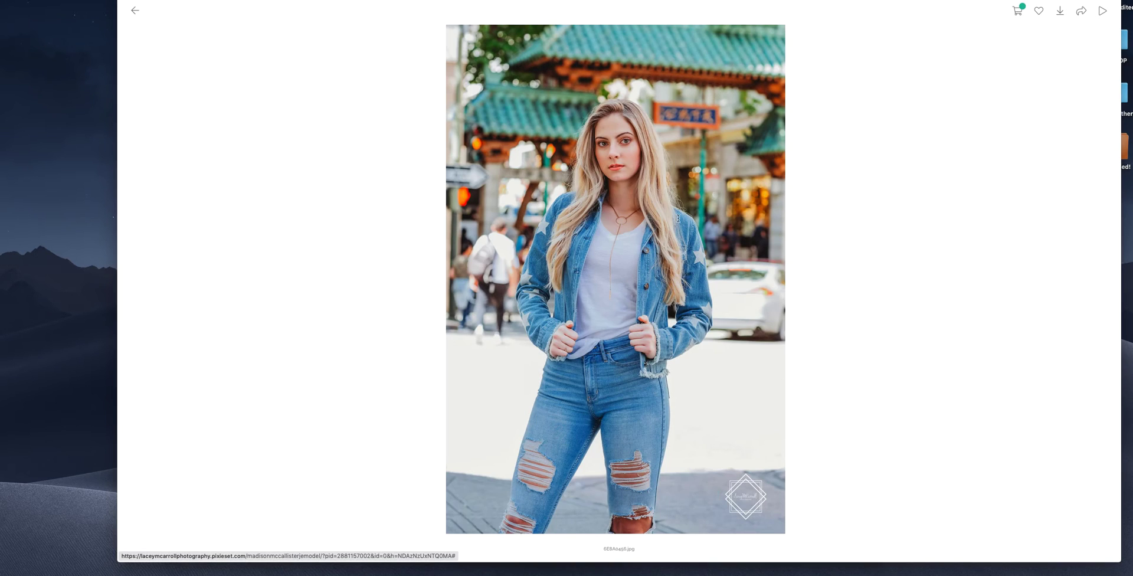
- Move the 8 Up Wallet crop down to the photo's bottom edge, save it, and go to checkout
scroll(590, 266, down, 3)
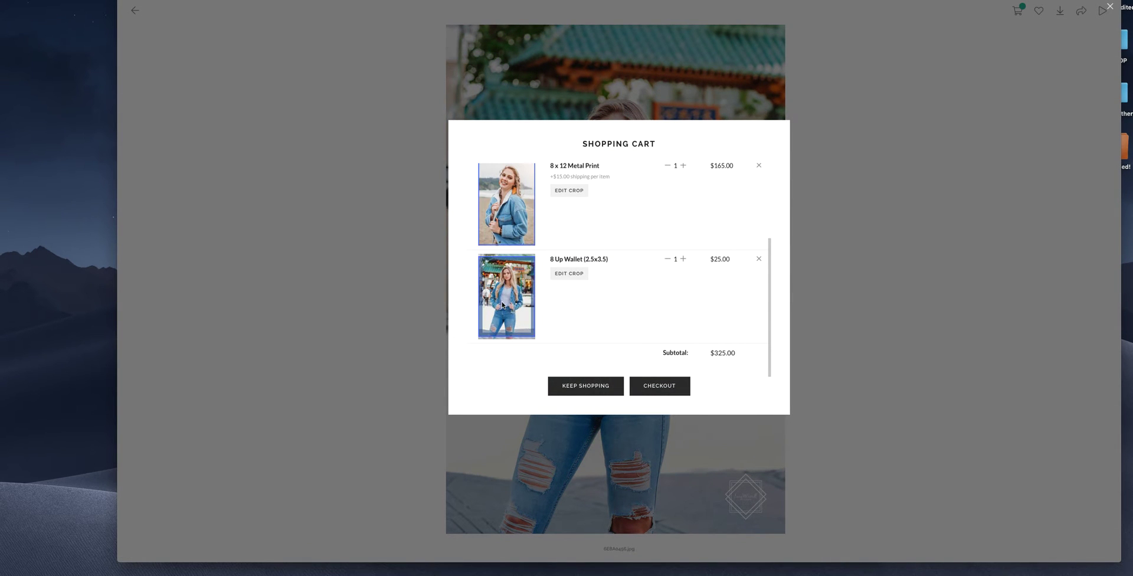
click(582, 275)
drag(584, 270, 625, 221)
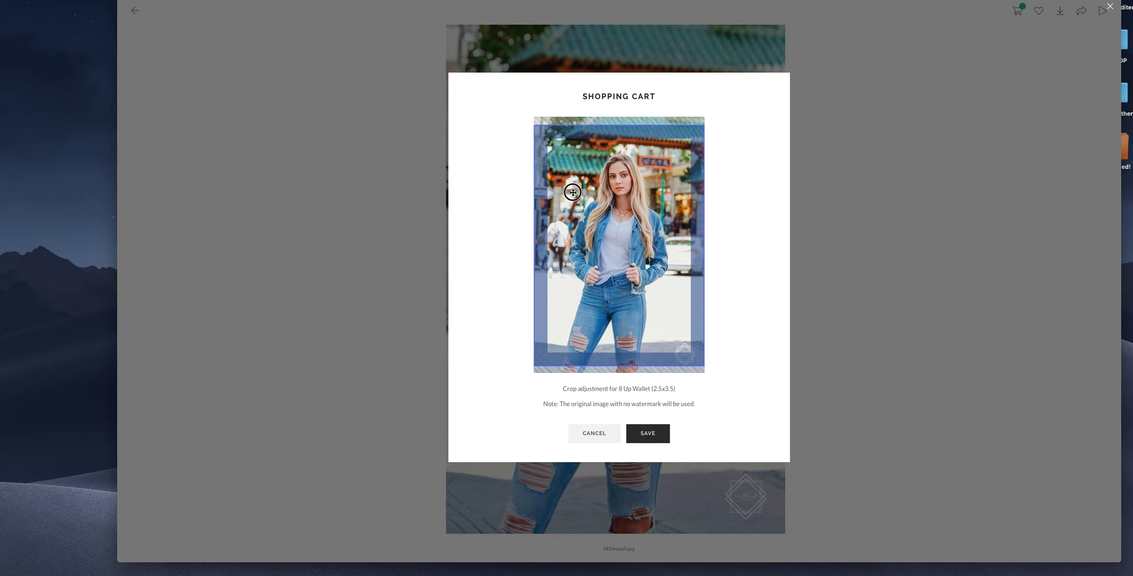
drag(572, 197, 573, 205)
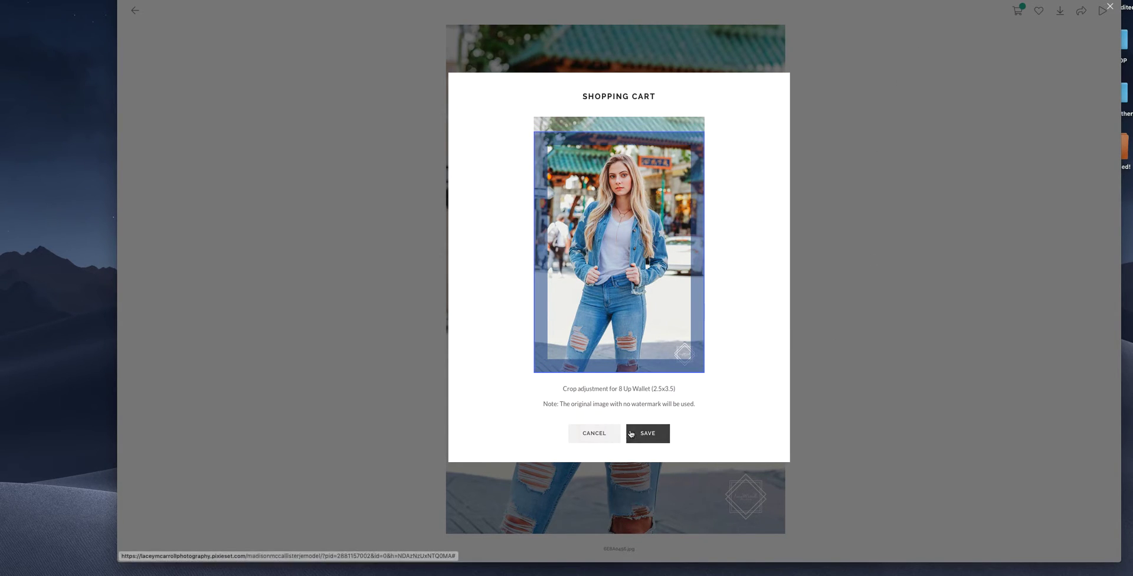
click(643, 433)
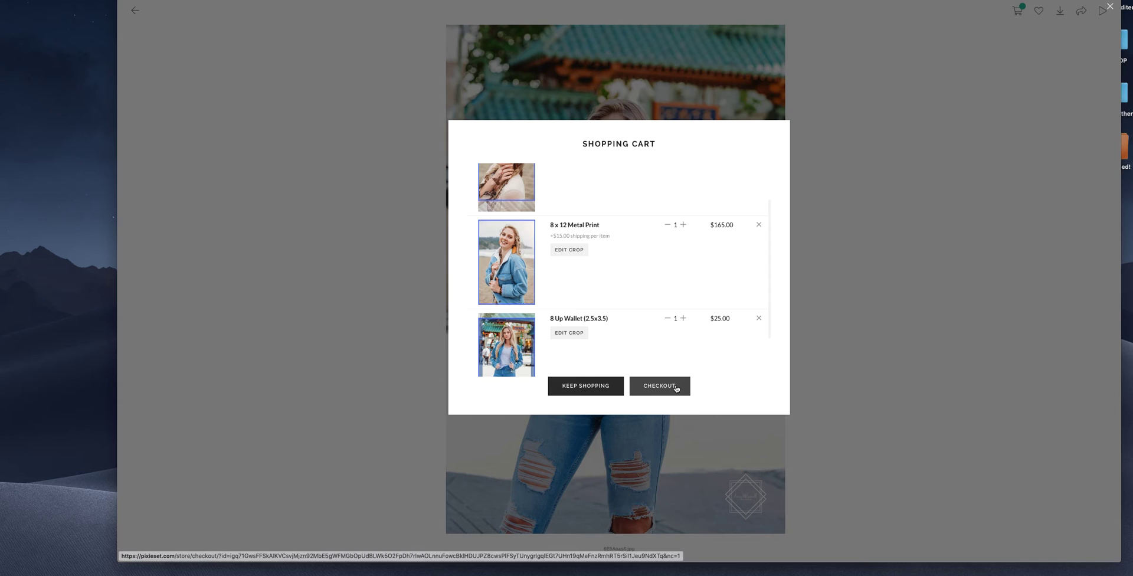
click(678, 385)
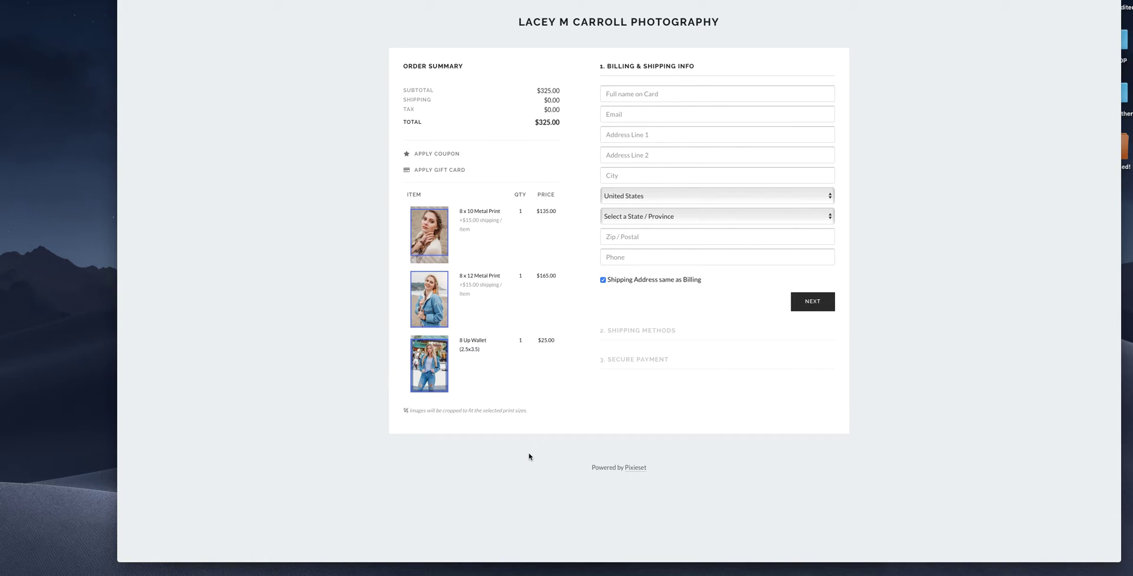
- On the $325.00 checkout, reveal the coupon and gift card code fields and click into each
click(434, 154)
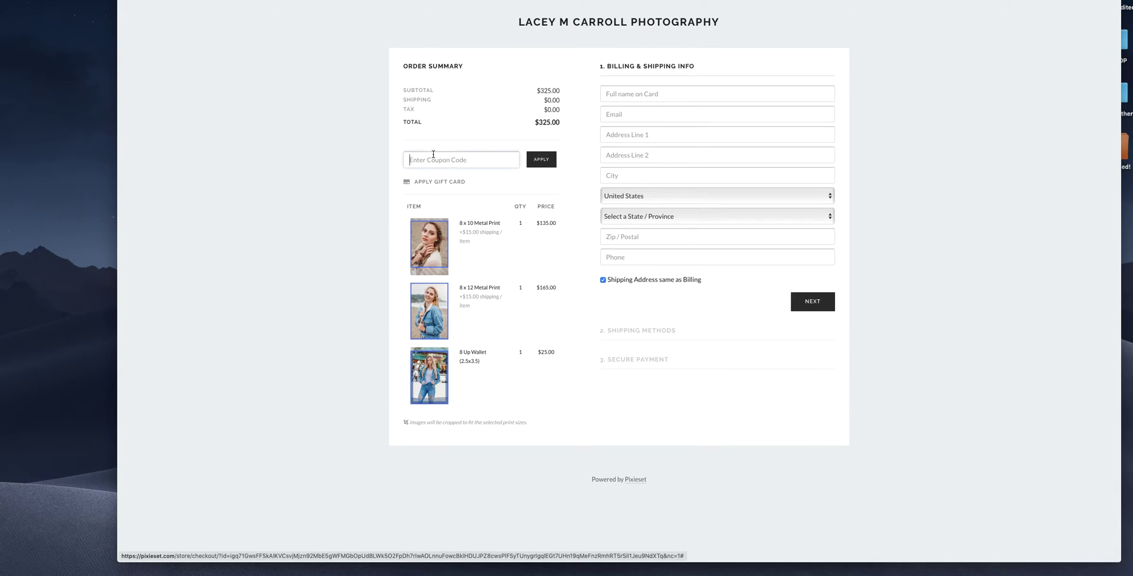
click(443, 182)
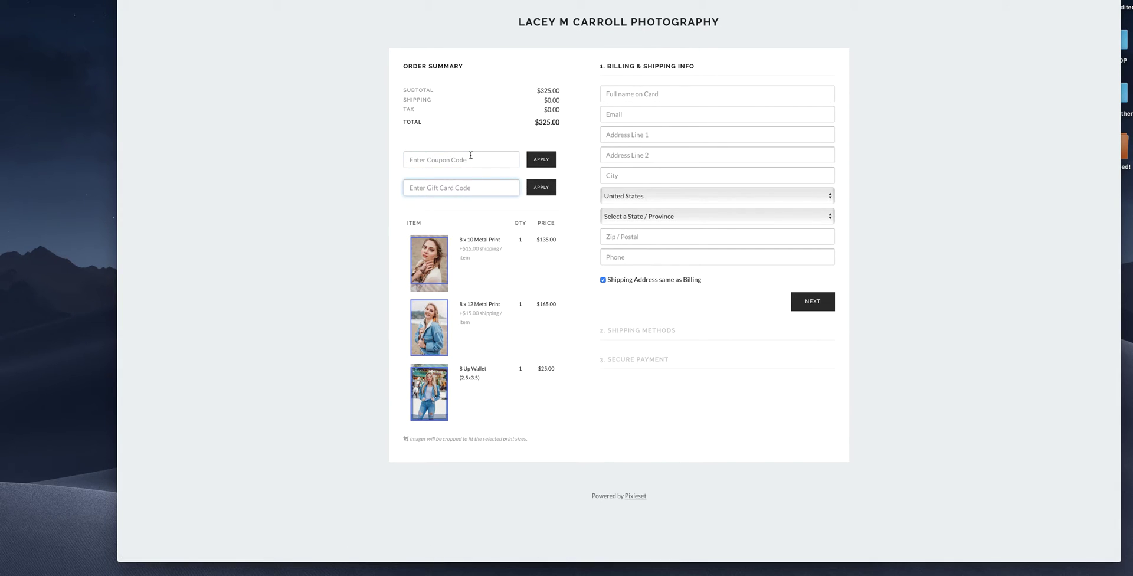
click(486, 164)
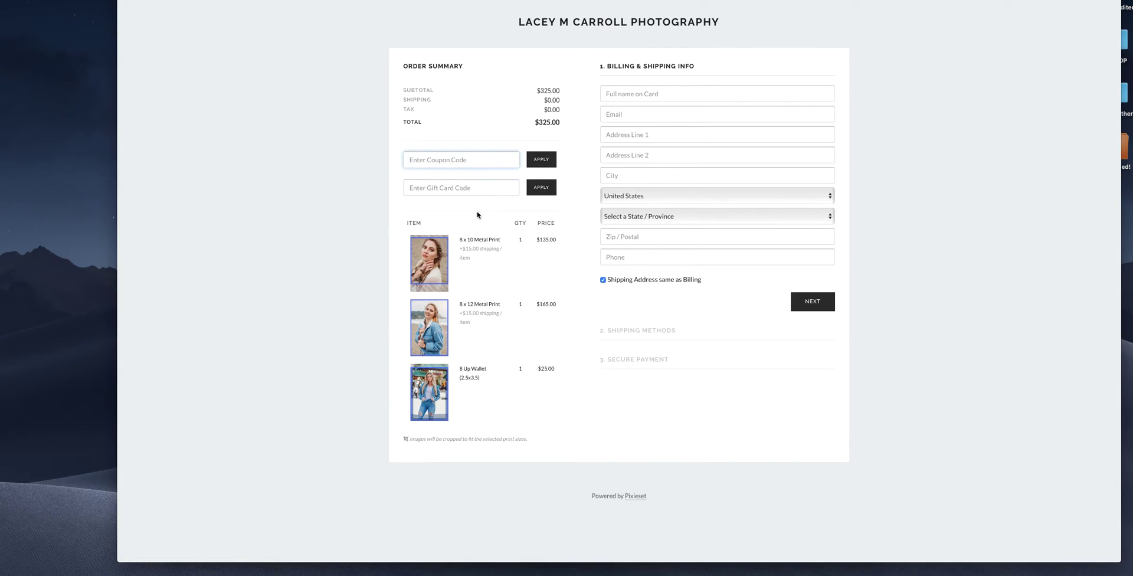
click(460, 189)
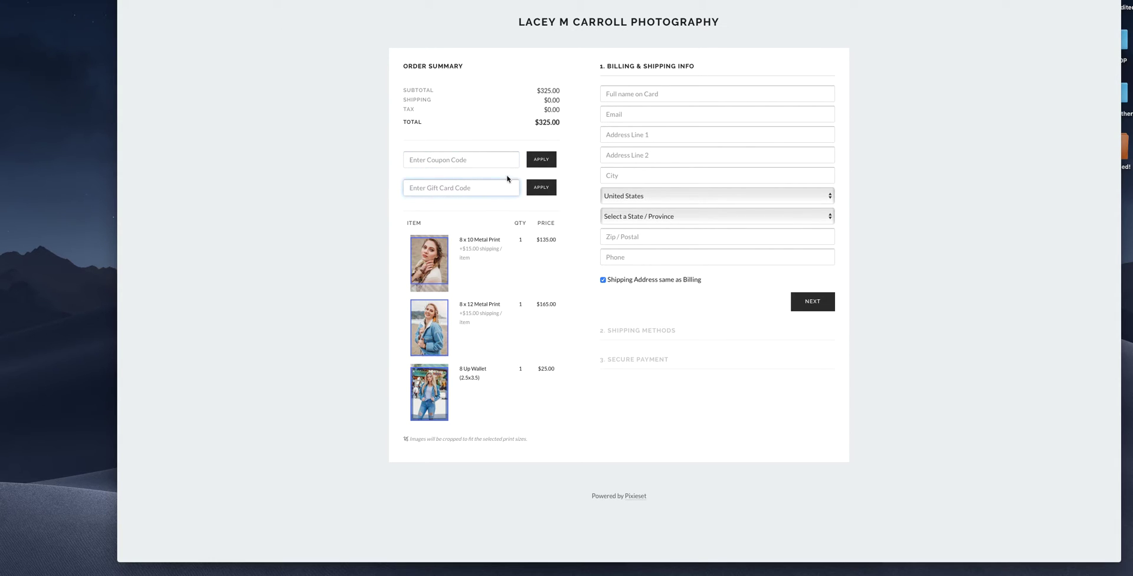
click(484, 161)
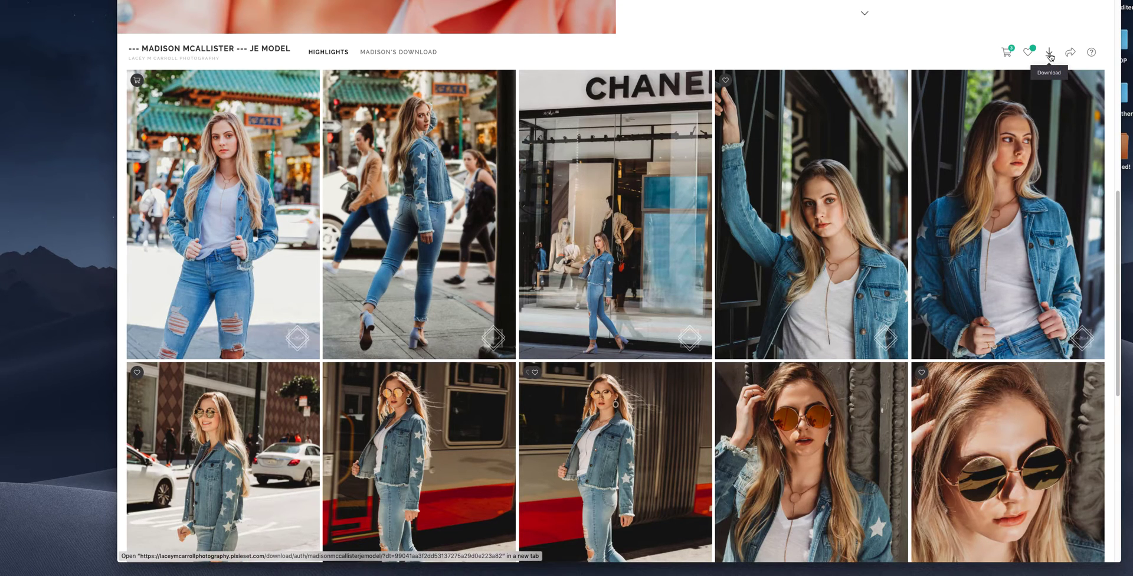
- Open the gallery download form and begin filling in the email and PIN fields
scroll(787, 158, up, 8)
scroll(786, 159, down, 5)
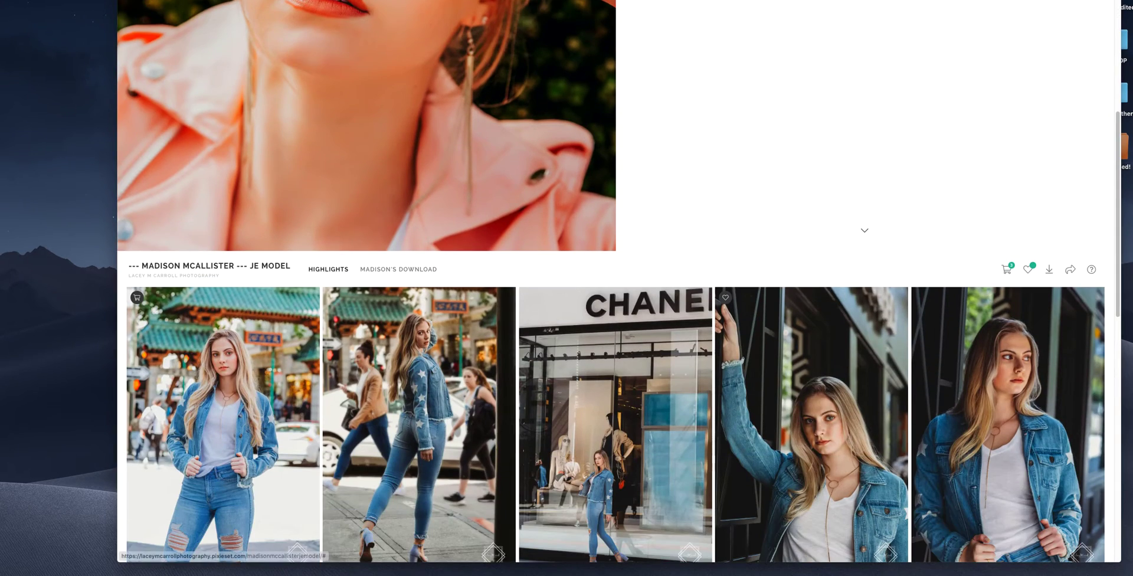
click(1048, 269)
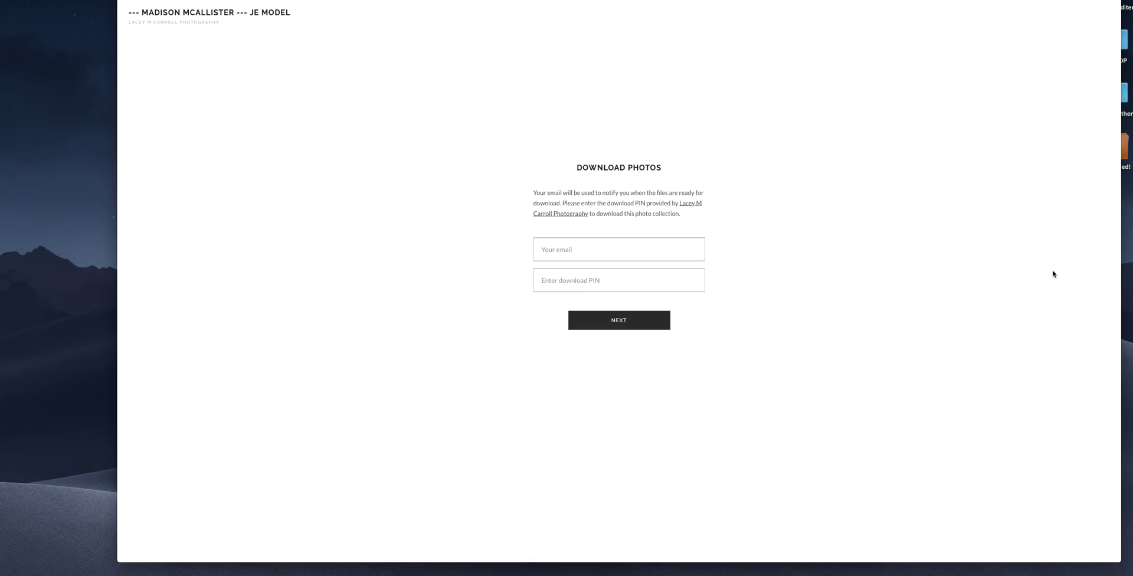
click(541, 249)
click(926, 258)
click(647, 278)
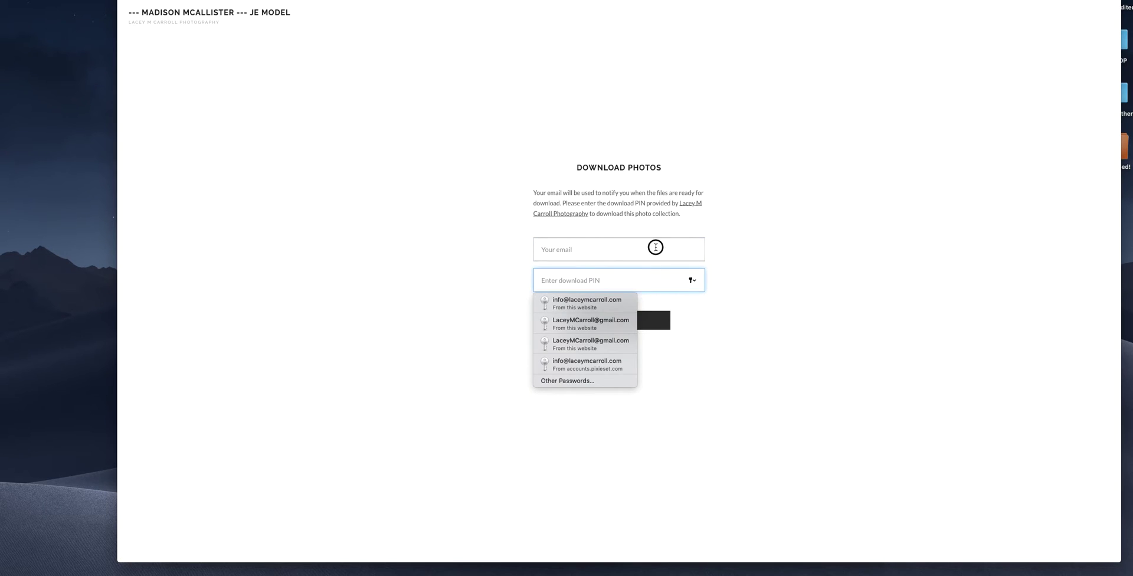
click(655, 247)
- Autofill the saved email and download PIN, submit them, and dismiss Safari's password prompt
key(Down)
key(Return)
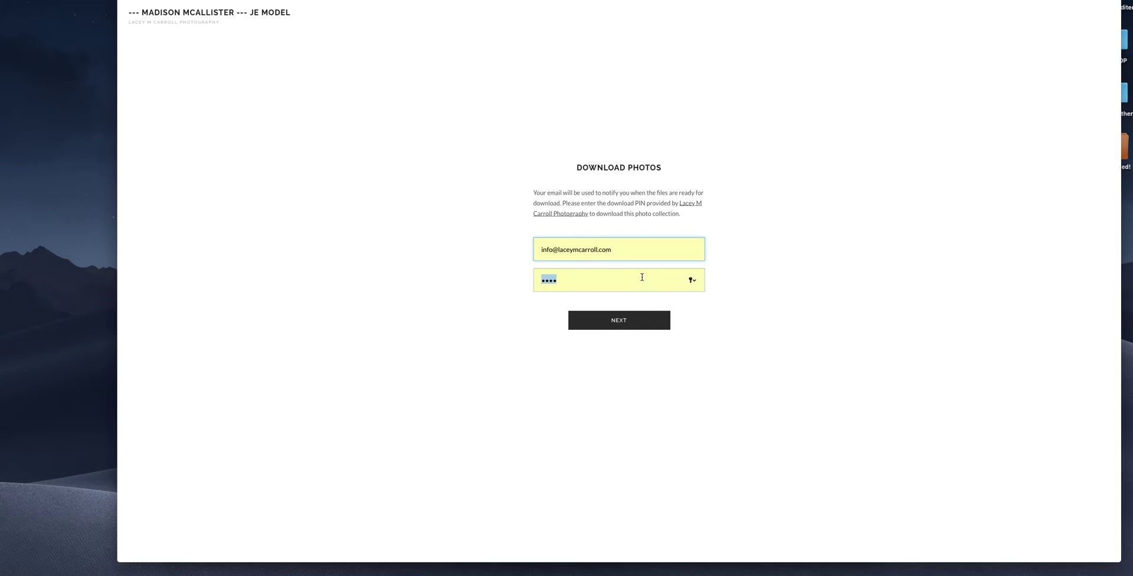
click(642, 279)
key(super+v)
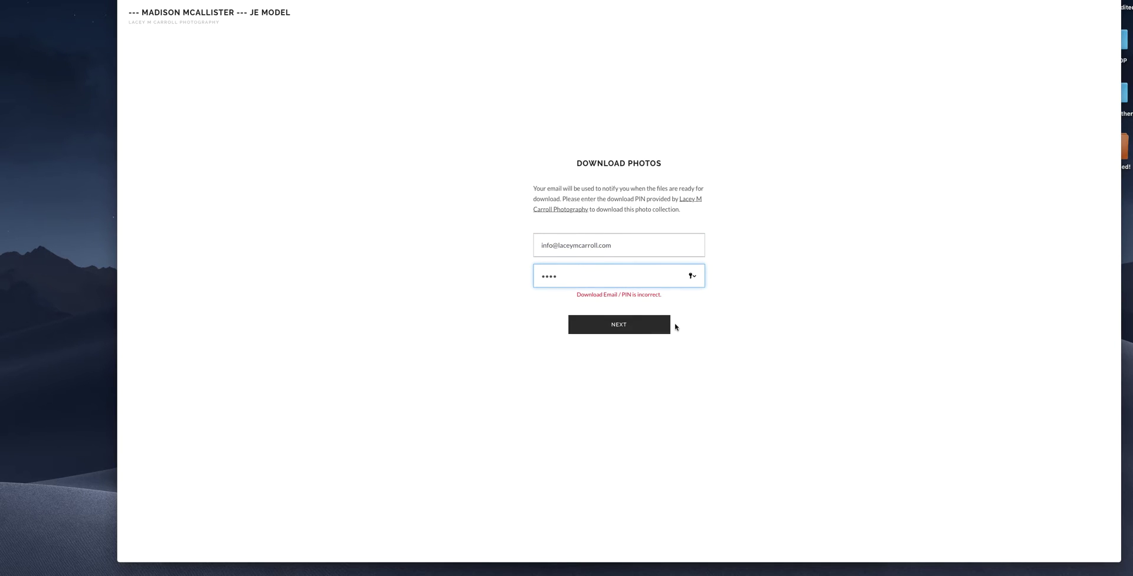
click(663, 324)
click(612, 62)
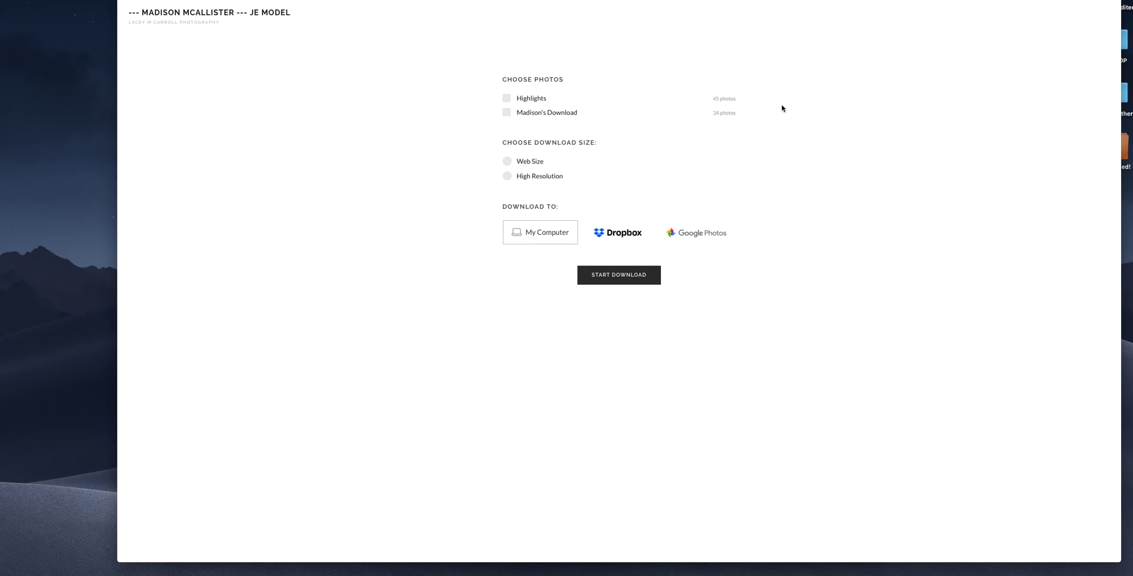
- Download the Highlights set at Web Size as a zip file to the computer
click(531, 99)
click(532, 164)
click(530, 178)
click(531, 164)
click(531, 179)
drag(527, 161, 530, 161)
click(528, 177)
click(528, 163)
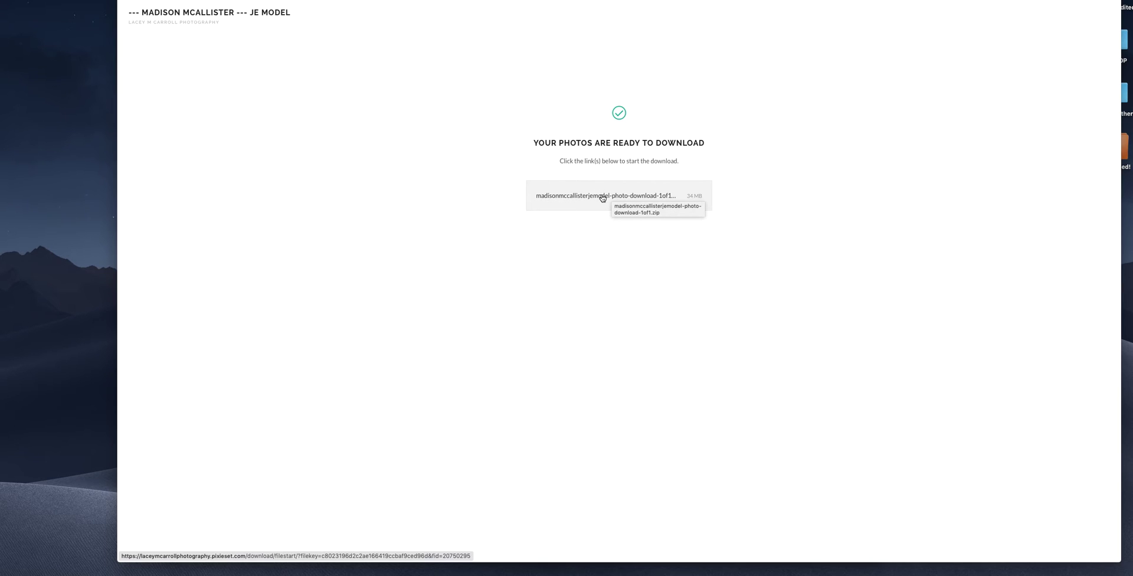
click(602, 197)
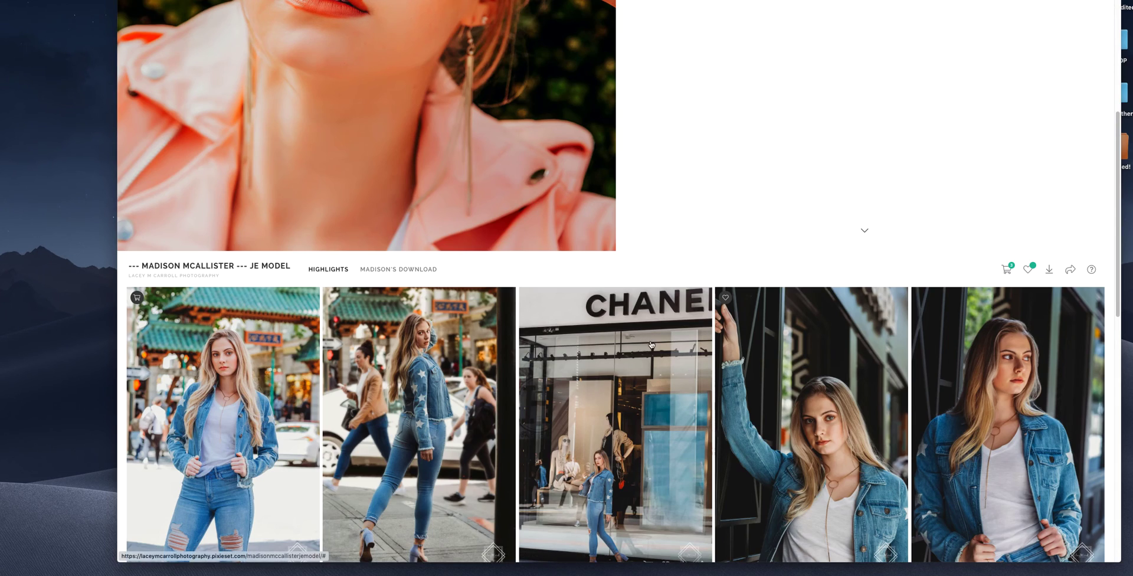
scroll(676, 302, up, 4)
scroll(809, 218, down, 5)
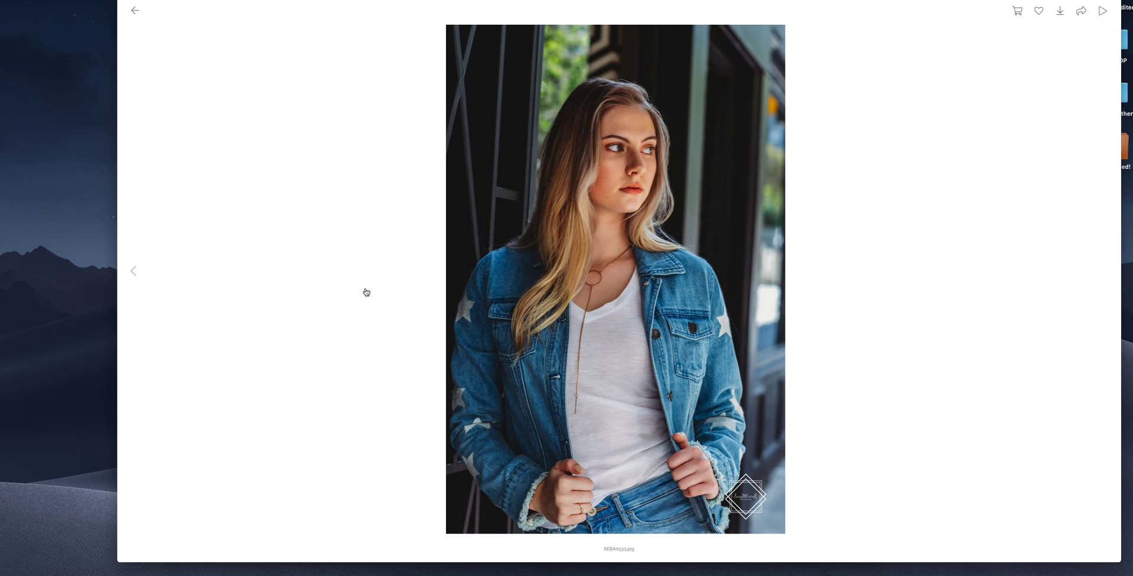
click(1060, 11)
key(Right)
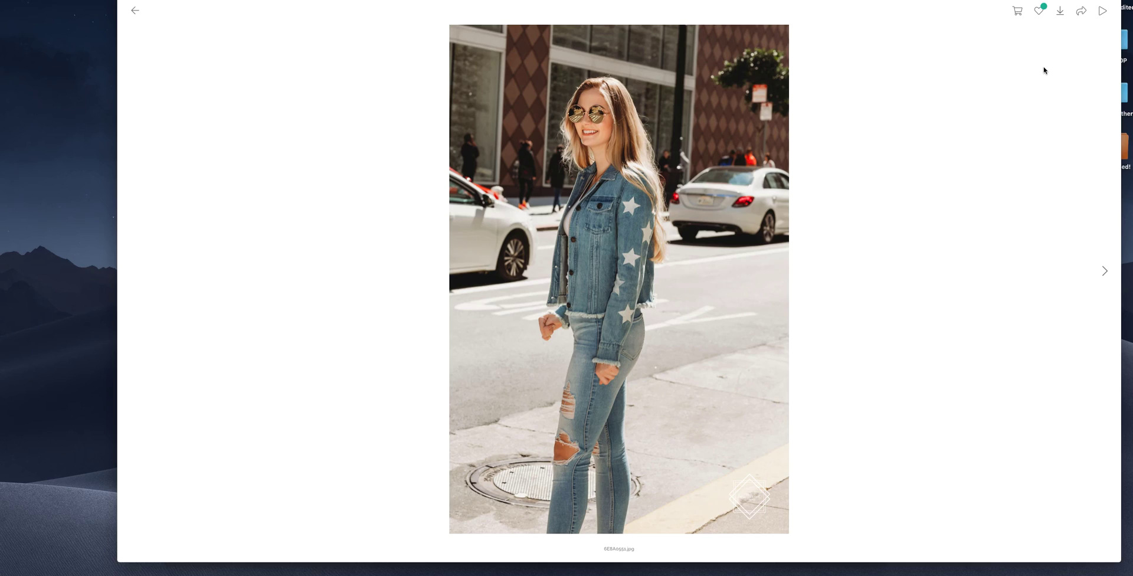
key(Right)
key(Right)
key(Right)
key(Right)
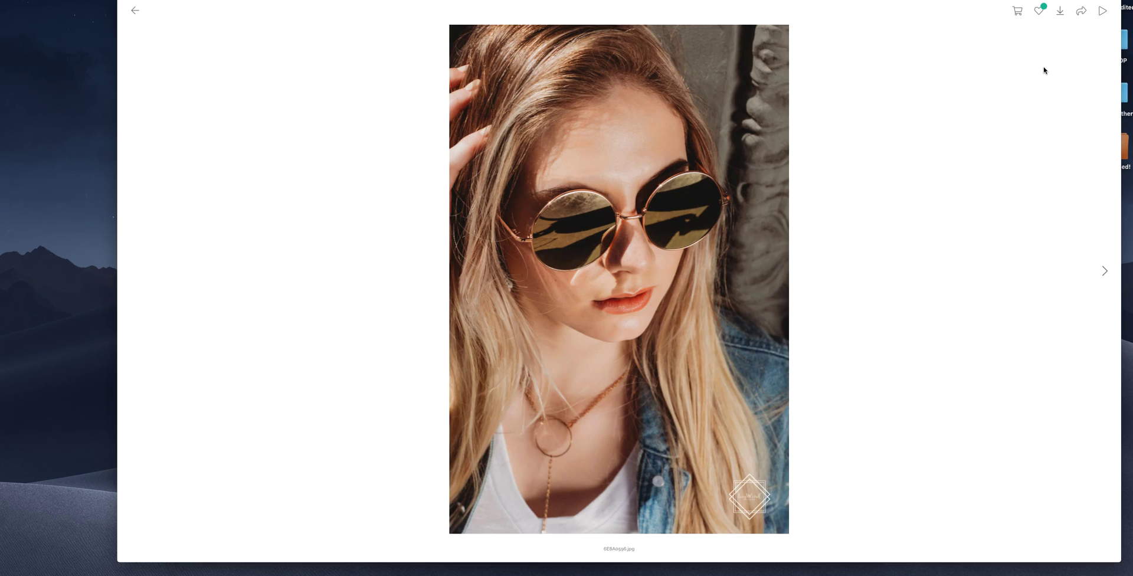
key(Right)
key(Right)
key(Right)
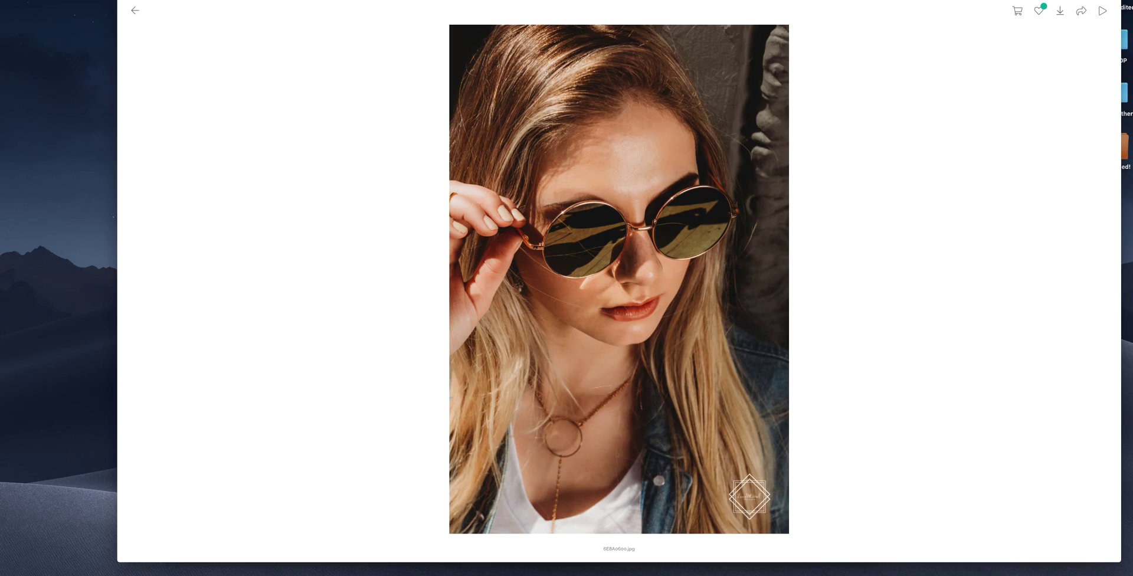
key(Right)
click(135, 10)
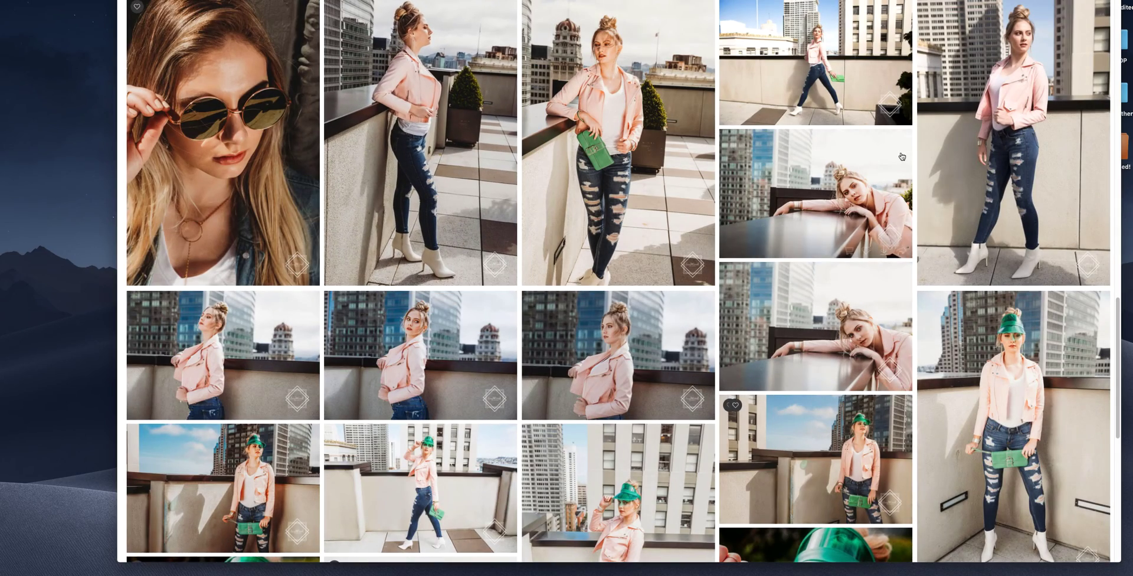
scroll(901, 156, up, 20)
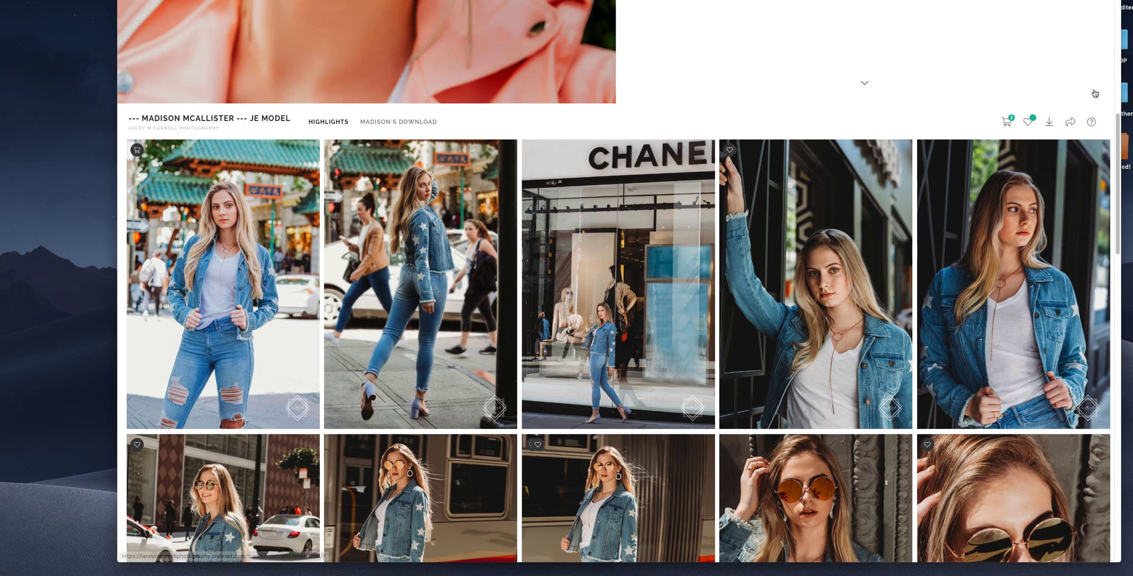
click(1070, 121)
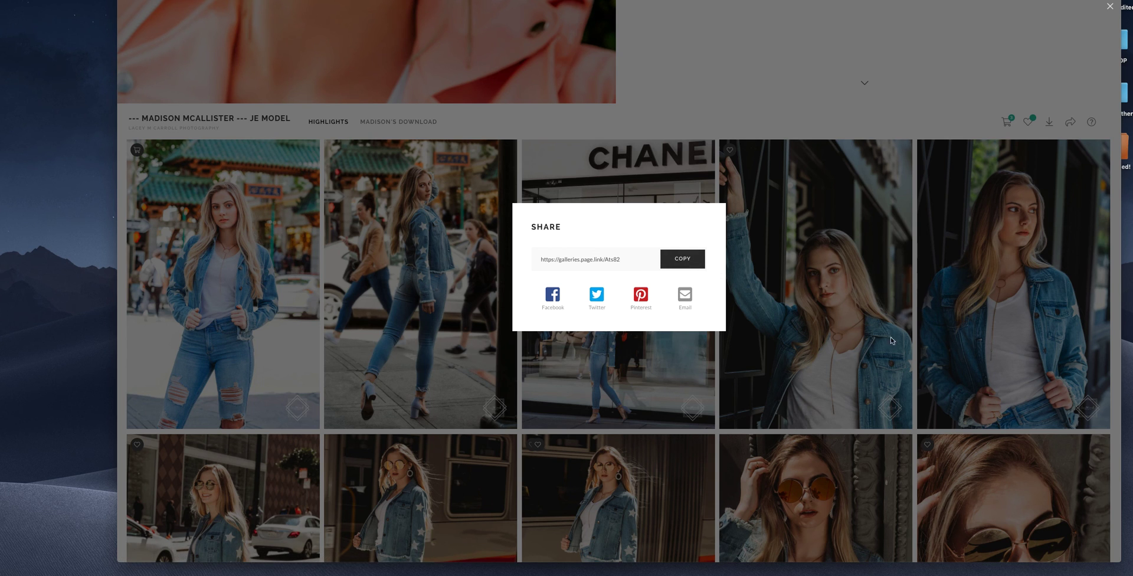
click(817, 224)
scroll(786, 263, down, 2)
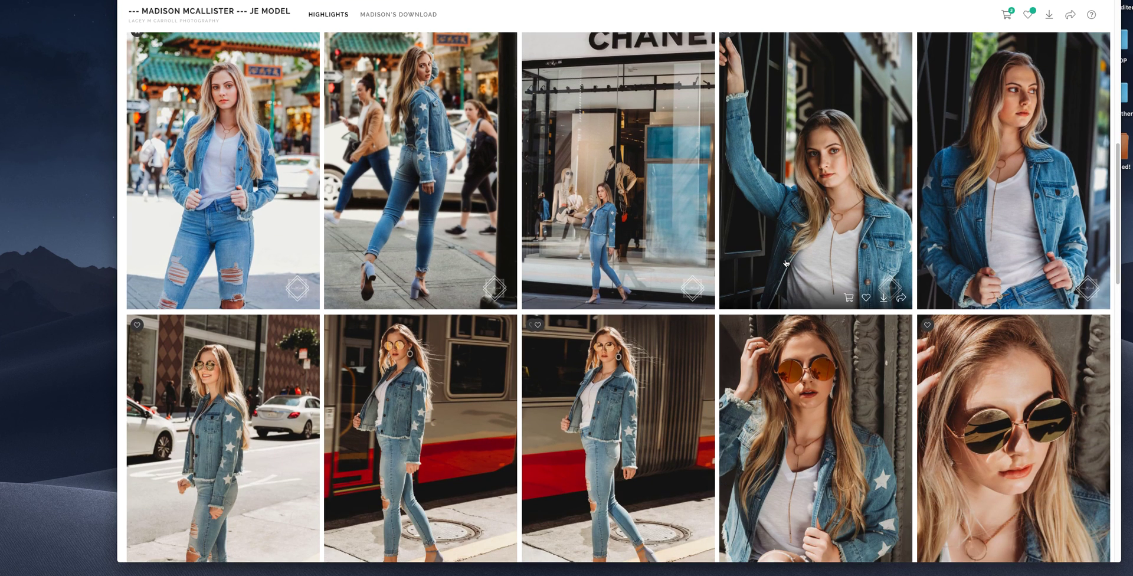
scroll(784, 263, up, 5)
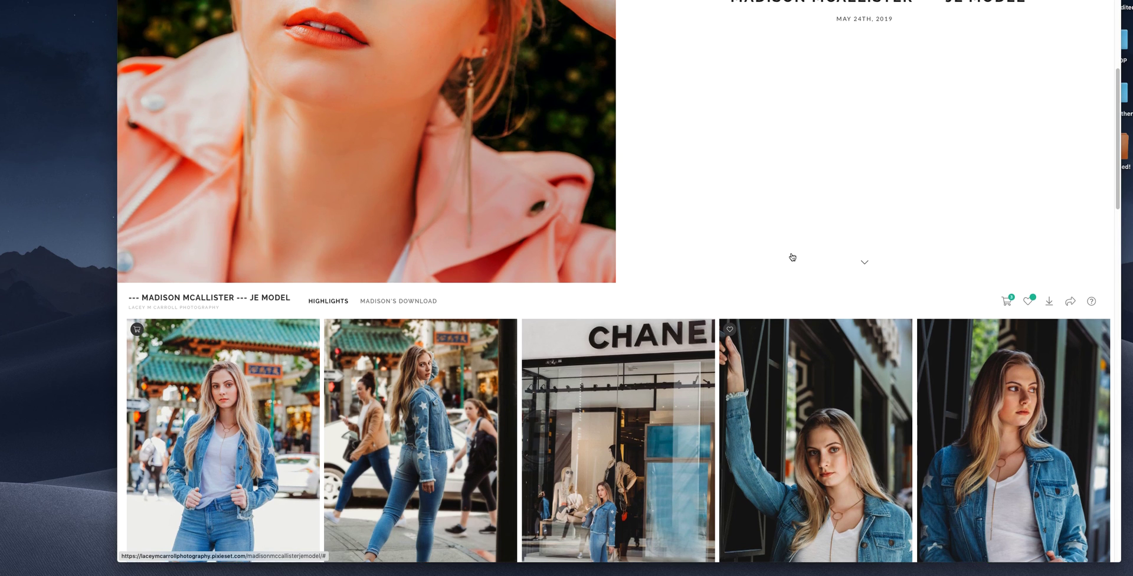
scroll(791, 257, down, 4)
scroll(791, 257, down, 2)
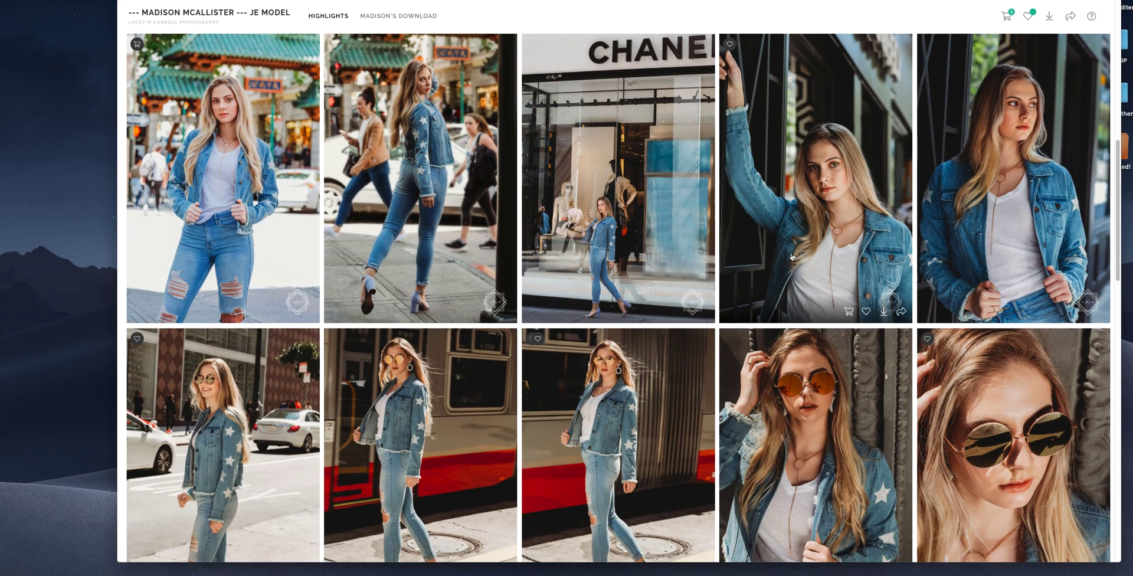